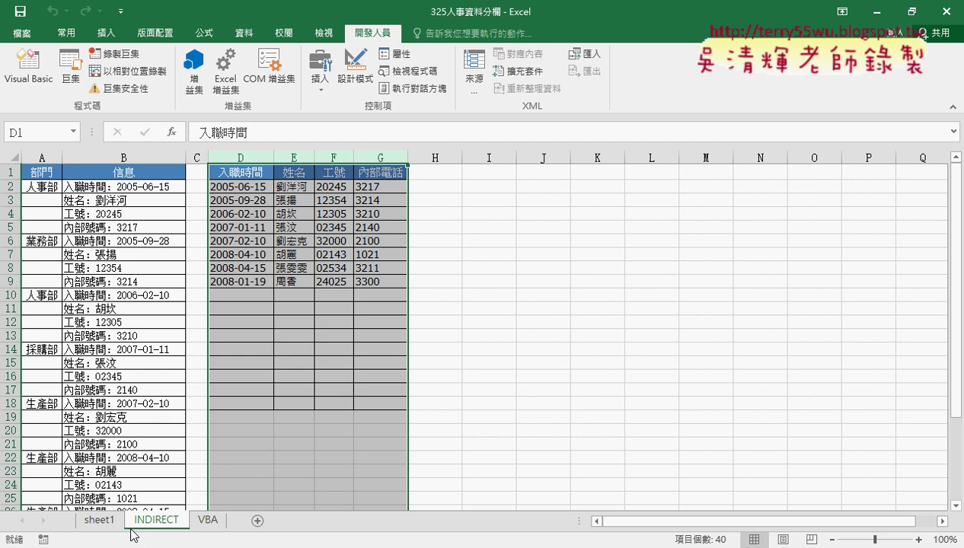
On sheet1, open the MID function arguments for D2's formula
click(101, 521)
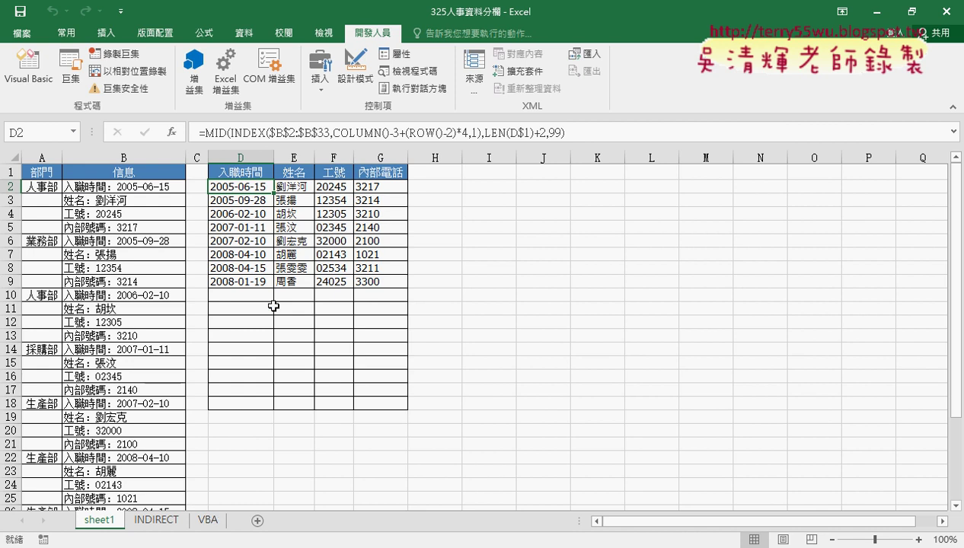
click(210, 134)
click(172, 132)
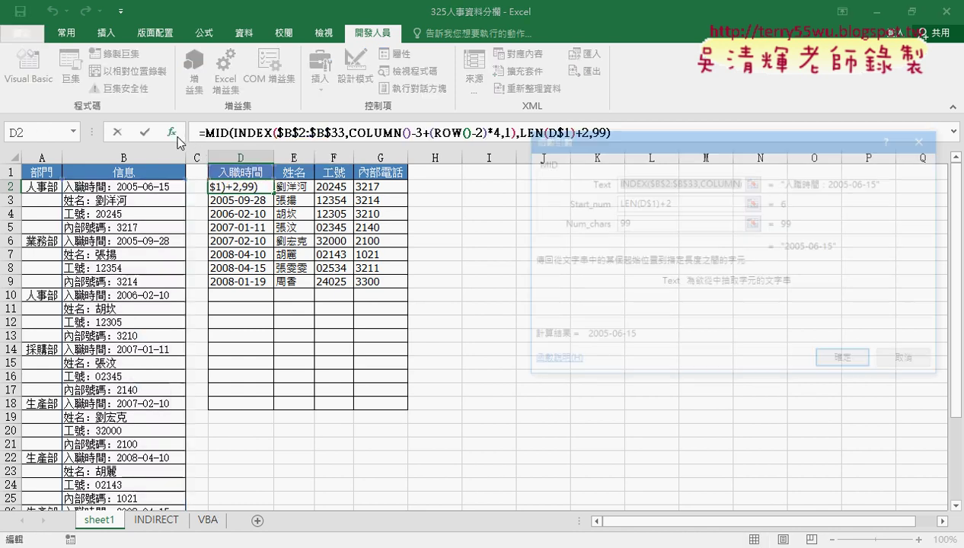
drag(642, 149, 481, 184)
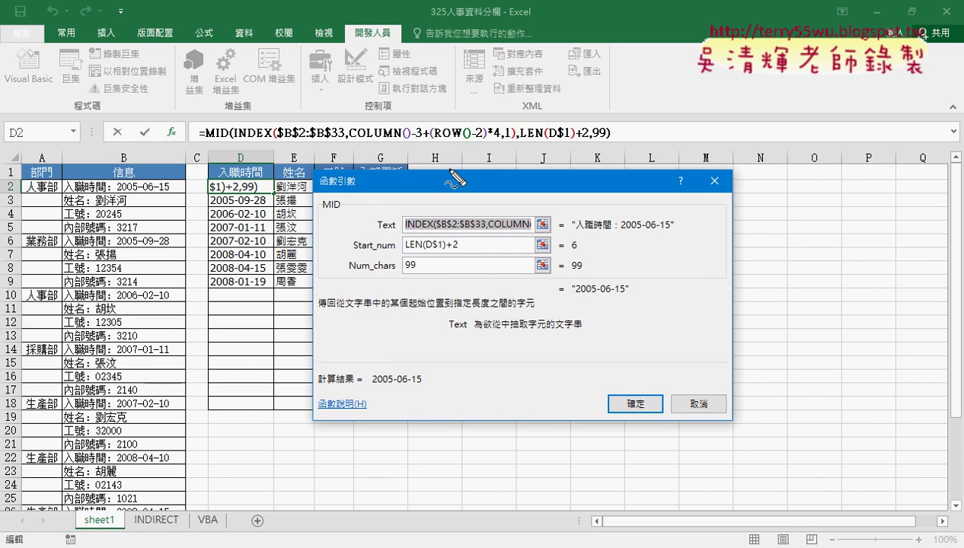
Mark the COLUMN()-3+(ROW()-2, INDEX and MID parts of the formula, then close the arguments
drag(350, 138, 481, 140)
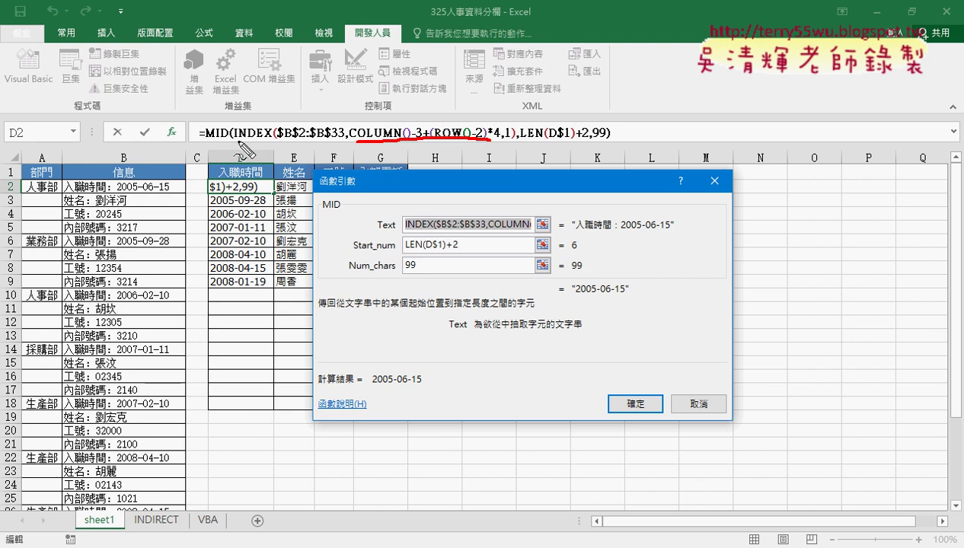
drag(238, 140, 271, 140)
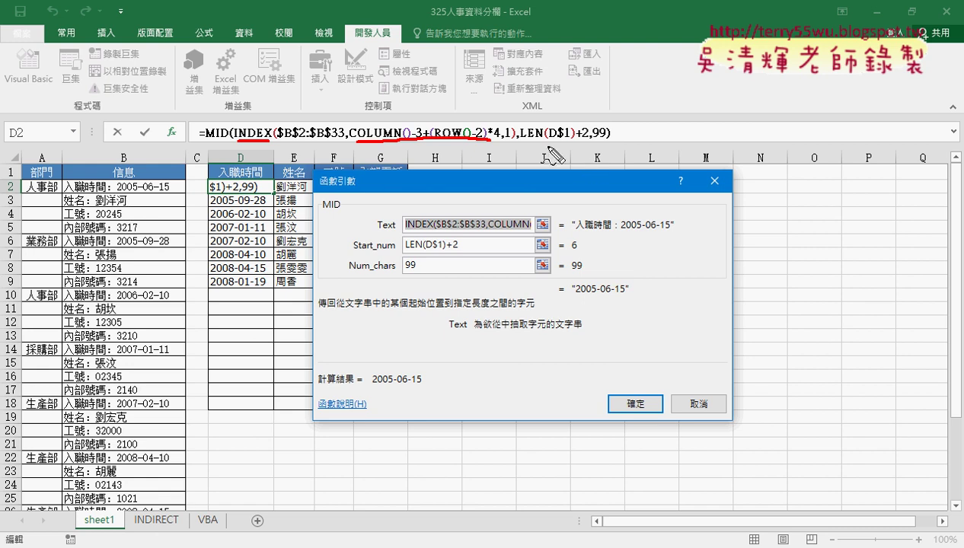
drag(206, 143, 226, 143)
key(Escape)
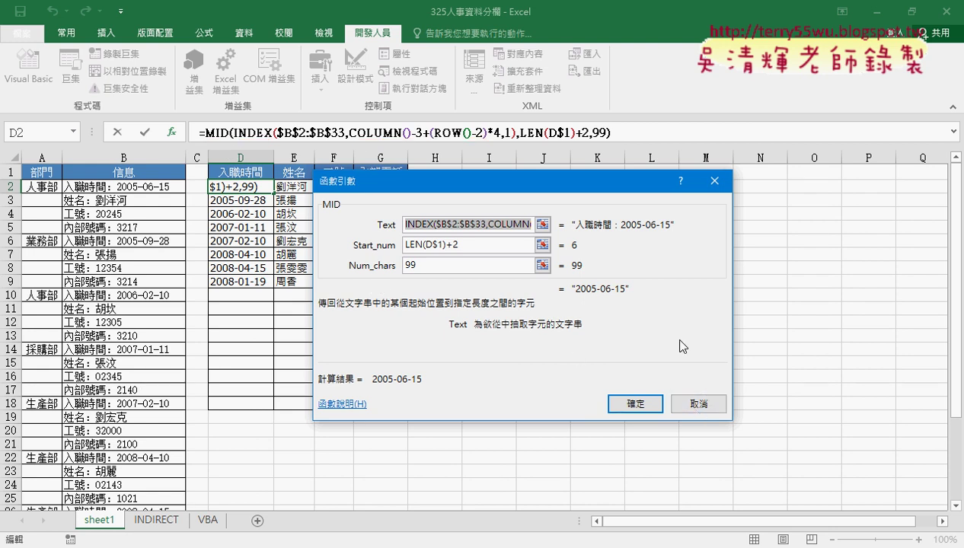
key(ctrl+2)
mouse_move(195, 145)
mouse_down()
mouse_move(335, 122)
mouse_move(198, 156)
mouse_up()
ctrl+click(644, 391)
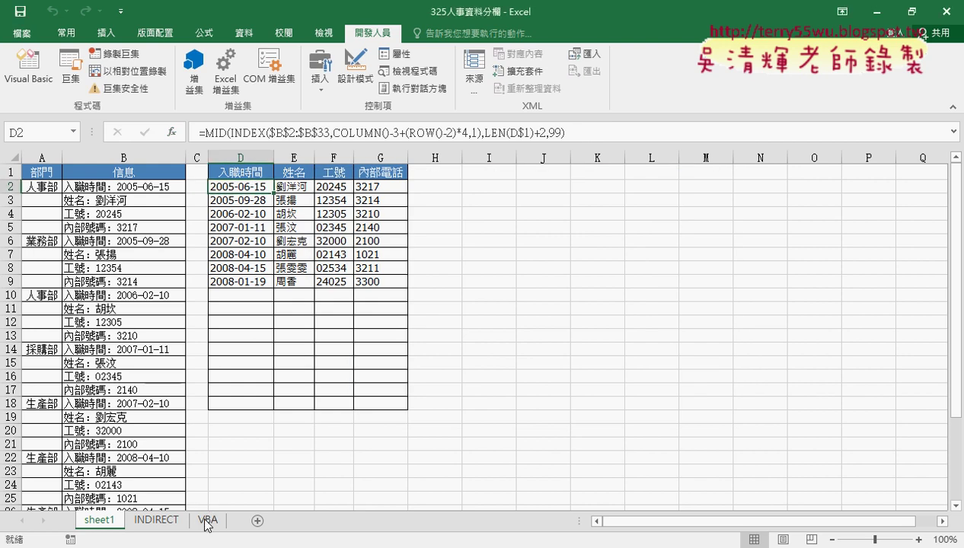
On the VBA sheet, run the 人事分欄 split macro and clear it with 清除, twice
click(207, 520)
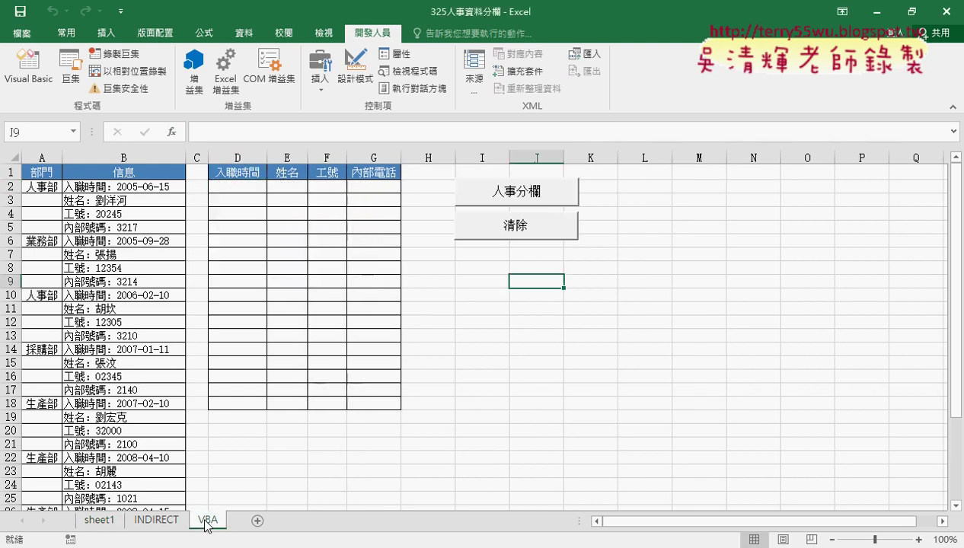
click(537, 198)
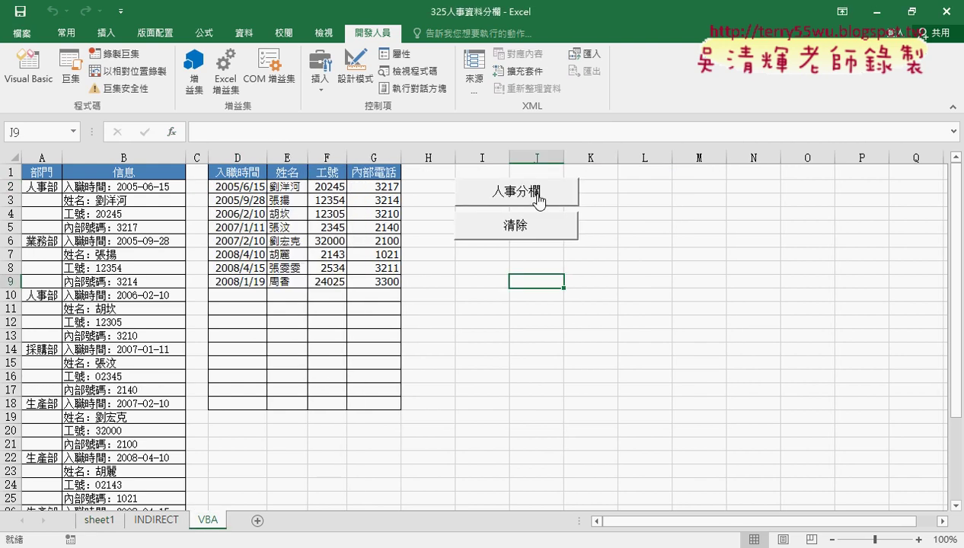
click(534, 229)
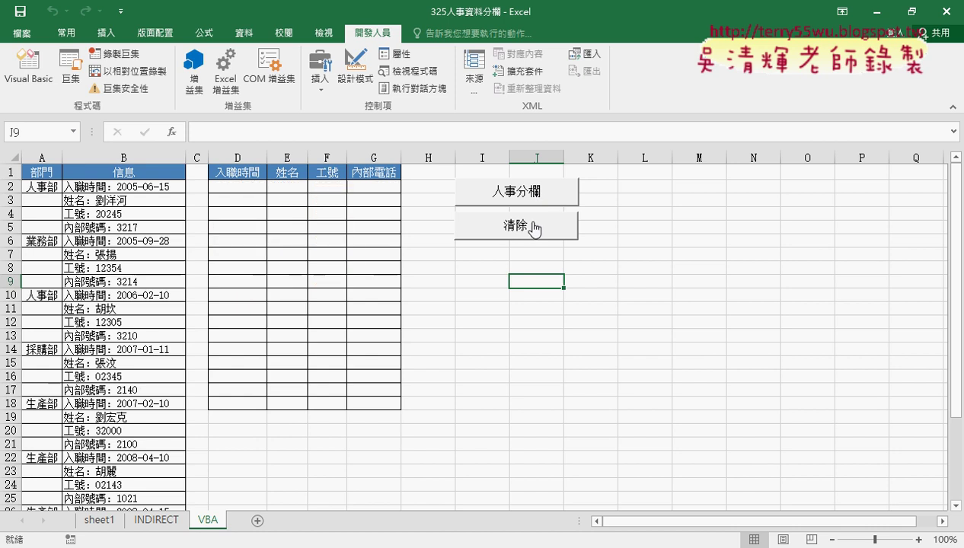
click(535, 197)
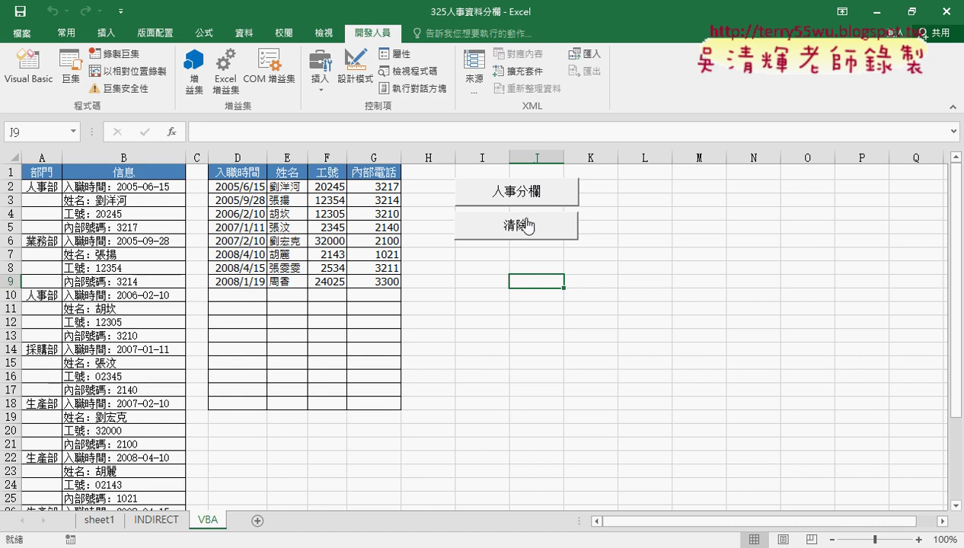
click(517, 227)
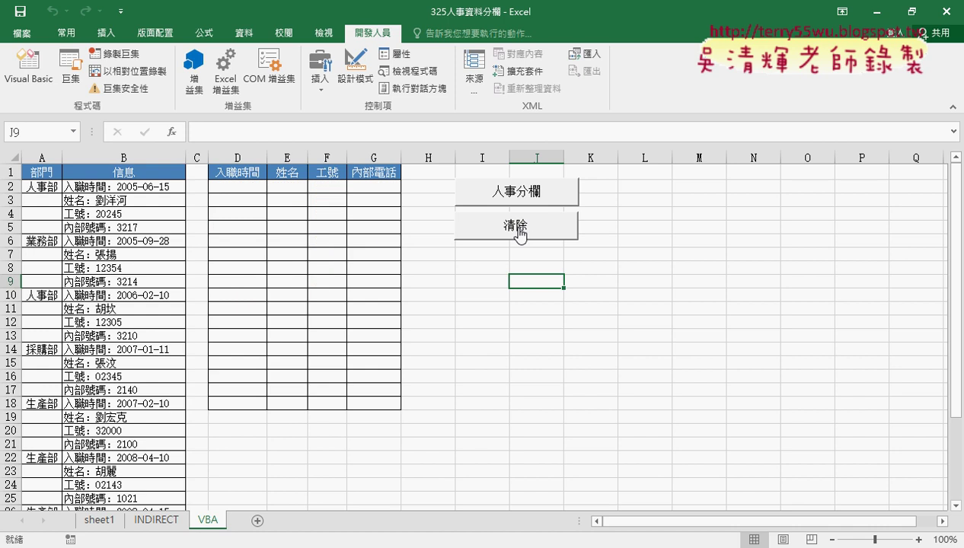
On the INDIRECT sheet, delete the values in D2:G9
click(153, 523)
drag(240, 189, 370, 283)
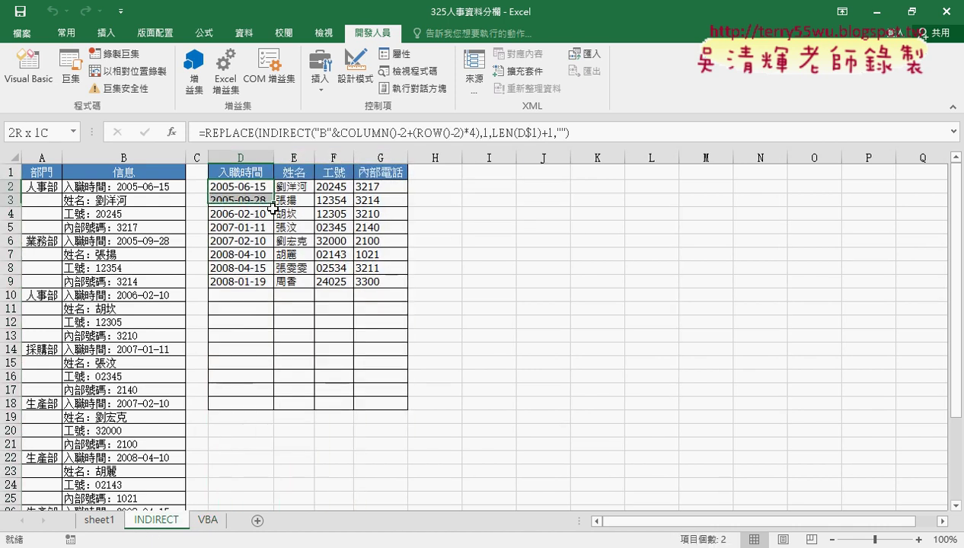
key(Delete)
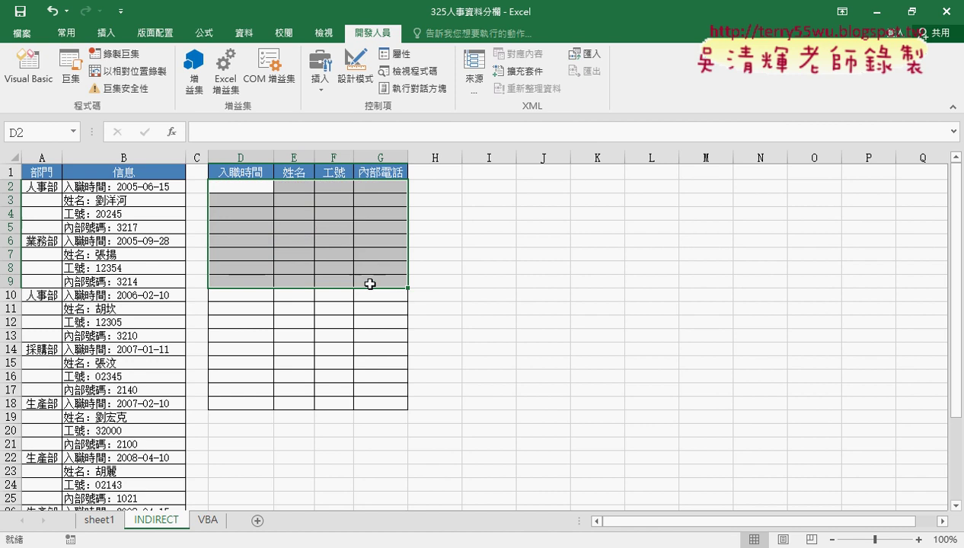
Start an INDIRECT formula in D2 with "B2" as the reference text
click(242, 186)
click(172, 133)
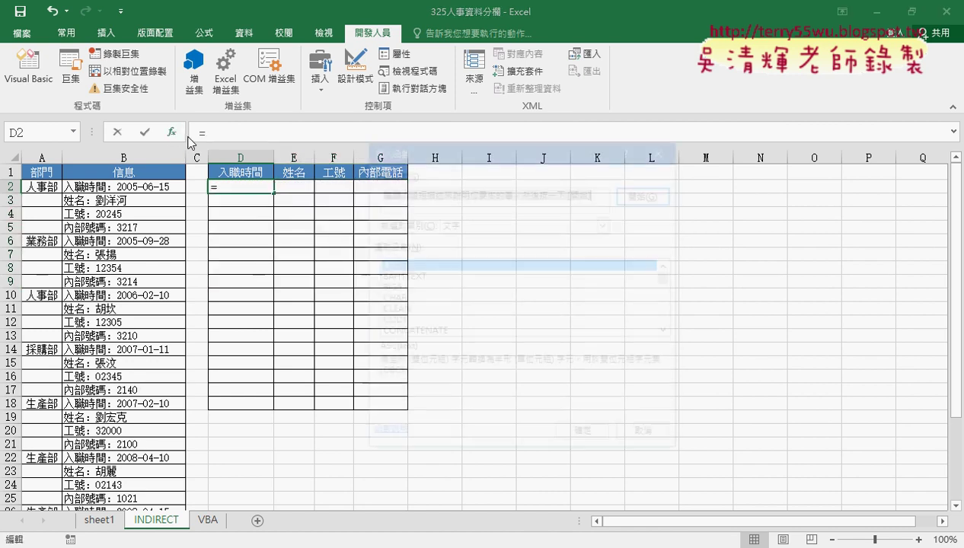
click(479, 222)
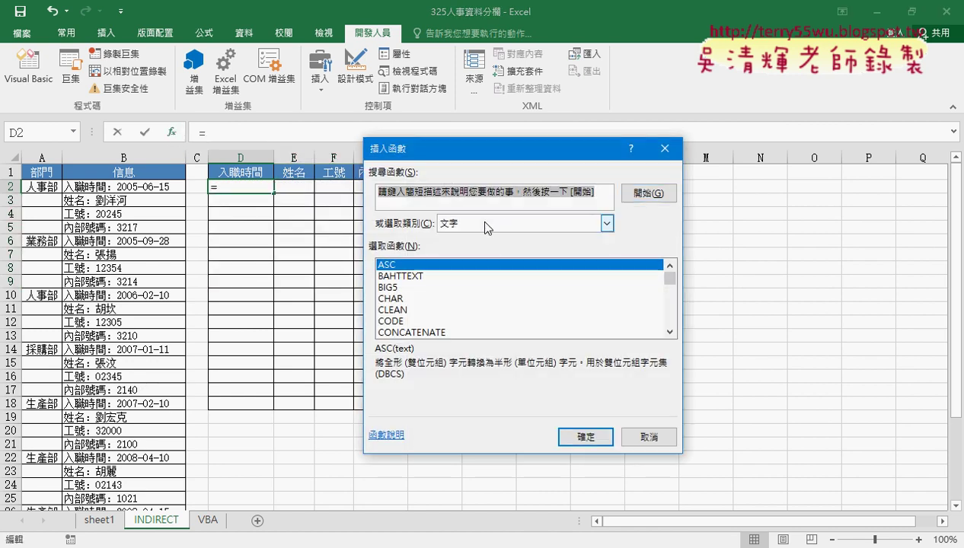
click(488, 239)
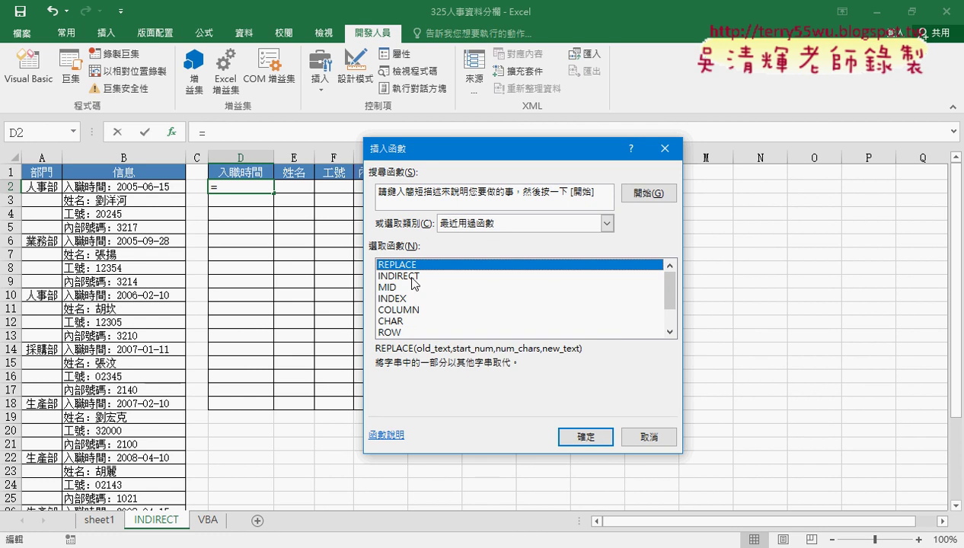
double_click(403, 276)
drag(454, 204, 545, 196)
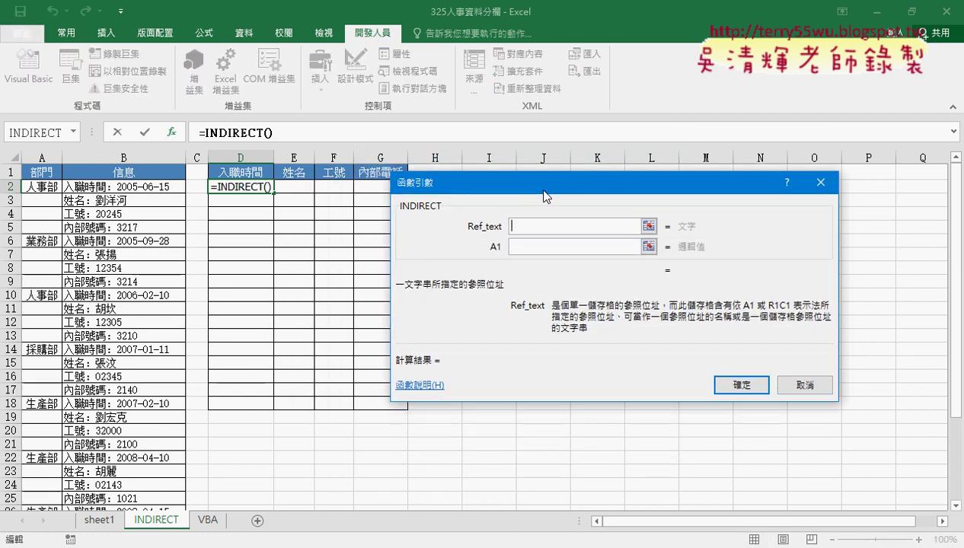
click(123, 188)
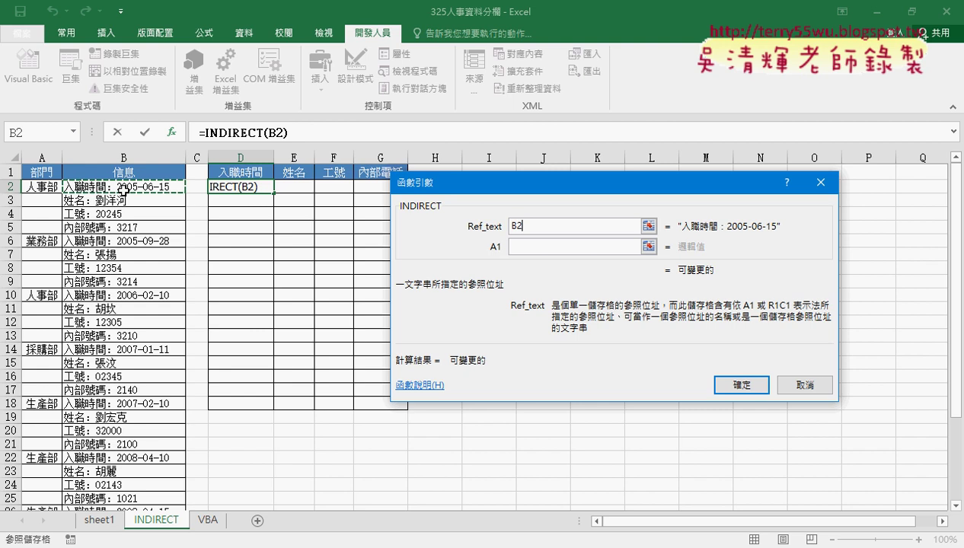
click(512, 225)
text(")
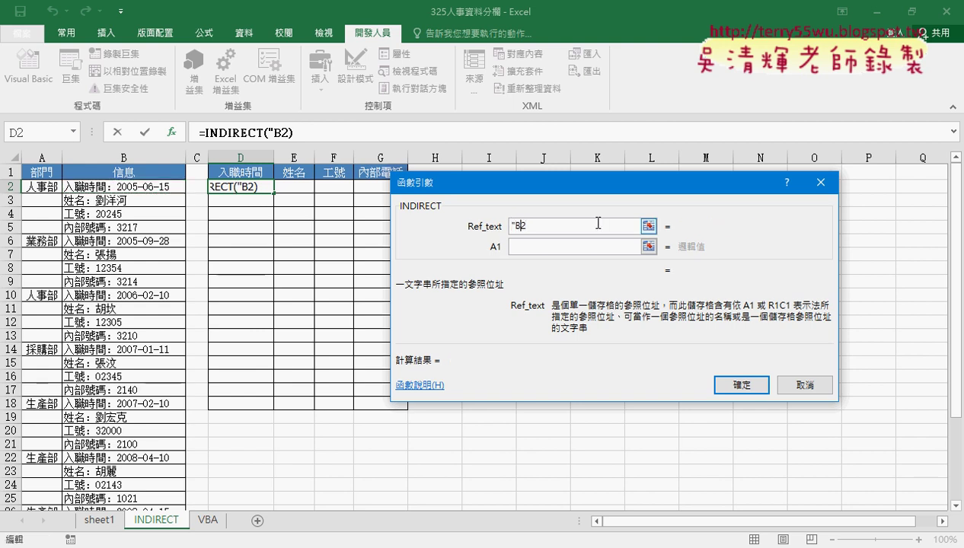
key(End)
text(")
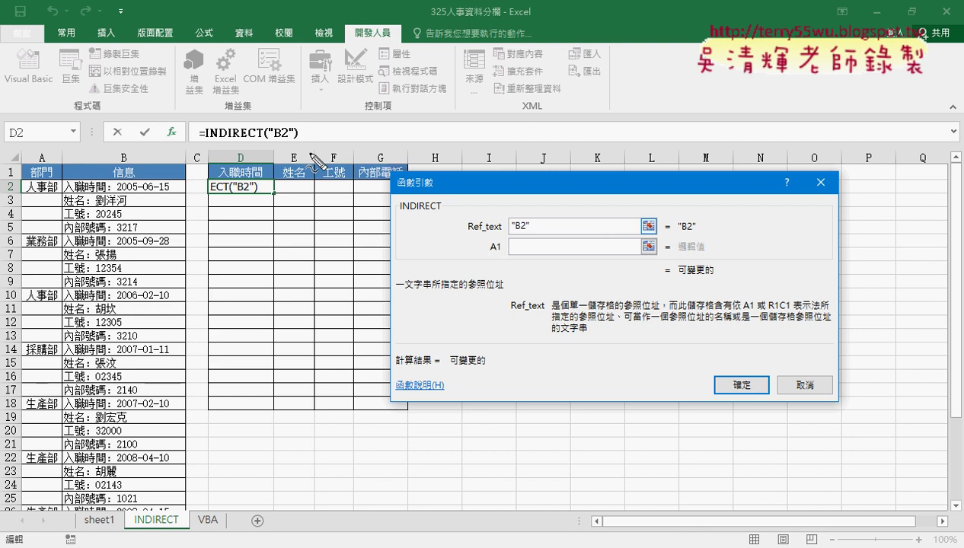
Mark column B, cell A2 and the B2 reference, then cancel the INDIRECT formula
drag(116, 163, 120, 161)
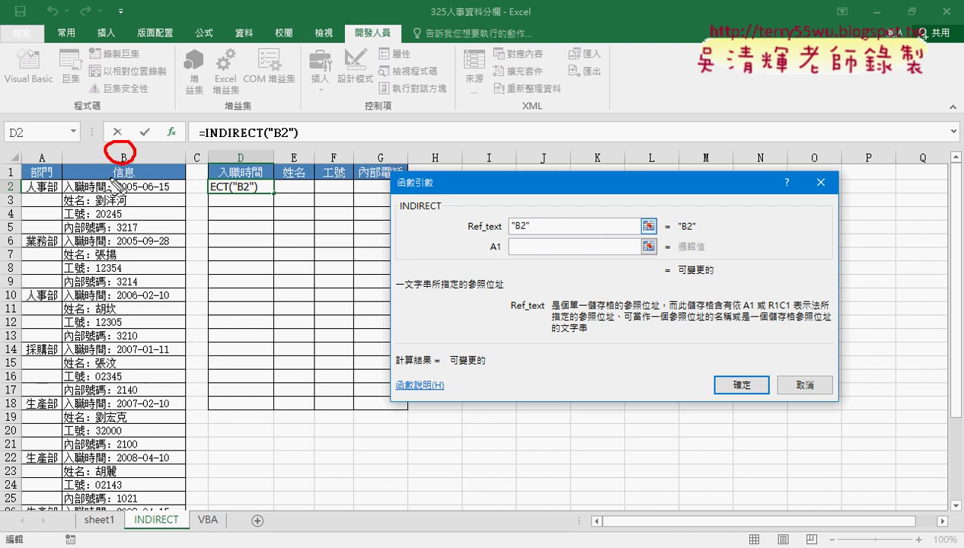
drag(35, 197, 56, 195)
drag(270, 140, 290, 140)
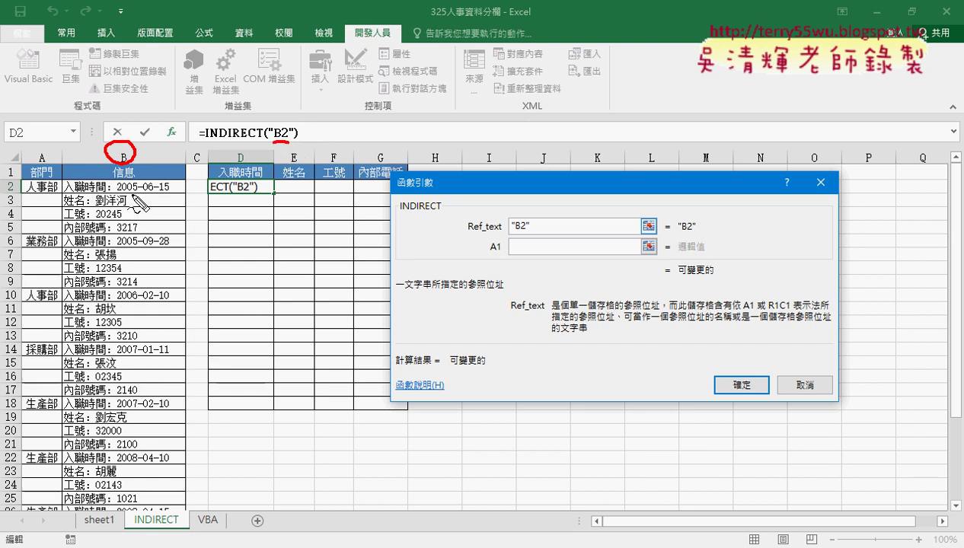
drag(172, 198, 162, 185)
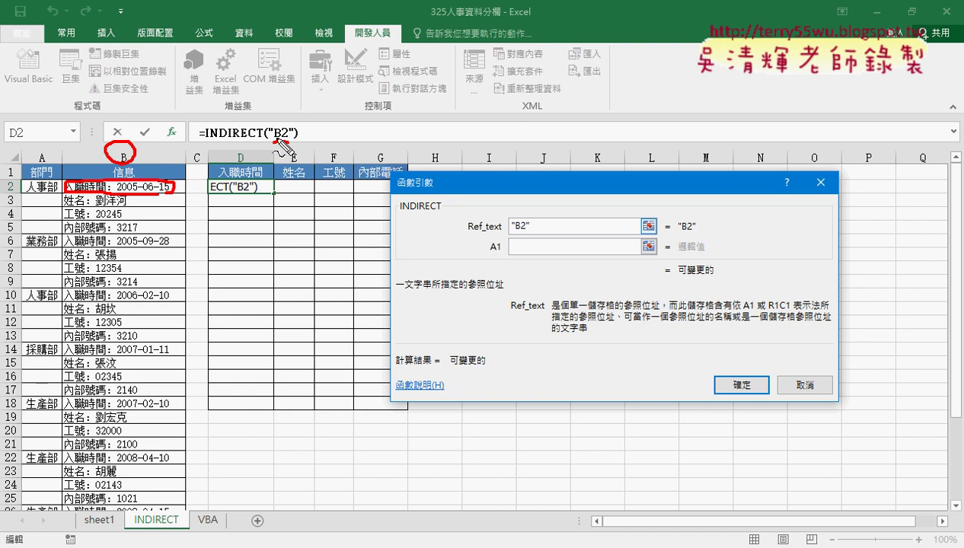
drag(276, 140, 284, 141)
mouse_move(169, 183)
mouse_down()
mouse_move(170, 193)
mouse_move(207, 192)
mouse_up()
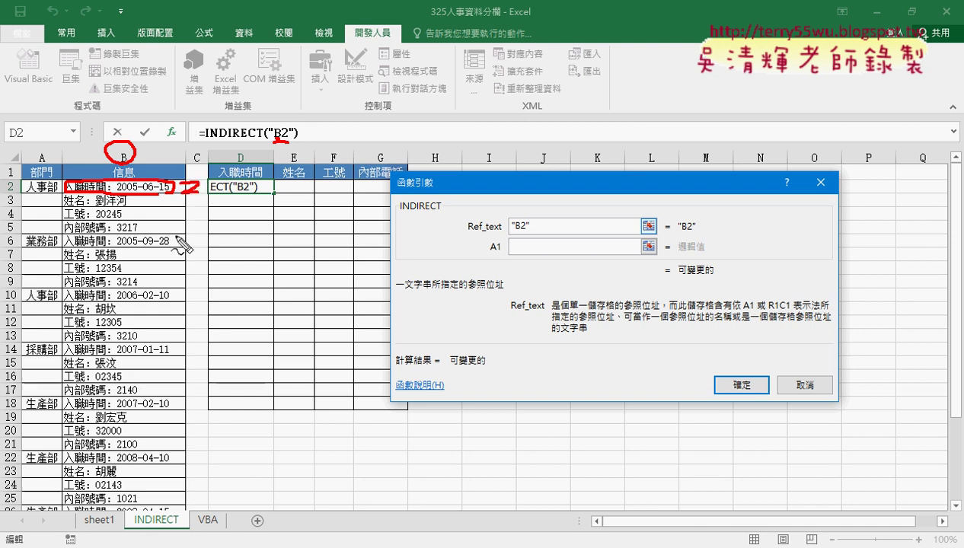
mouse_move(187, 457)
mouse_down()
mouse_move(201, 452)
mouse_move(198, 466)
mouse_up()
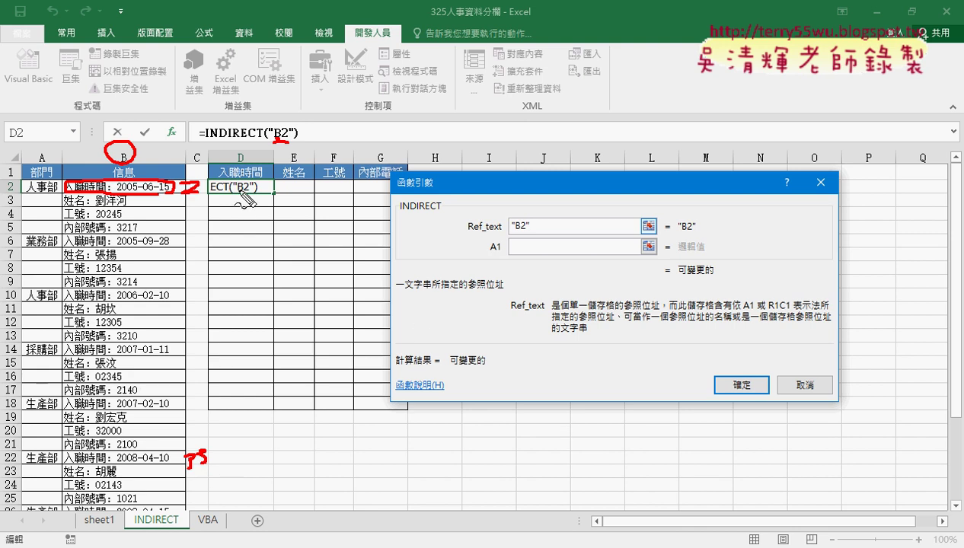
drag(289, 137, 276, 138)
key(Escape)
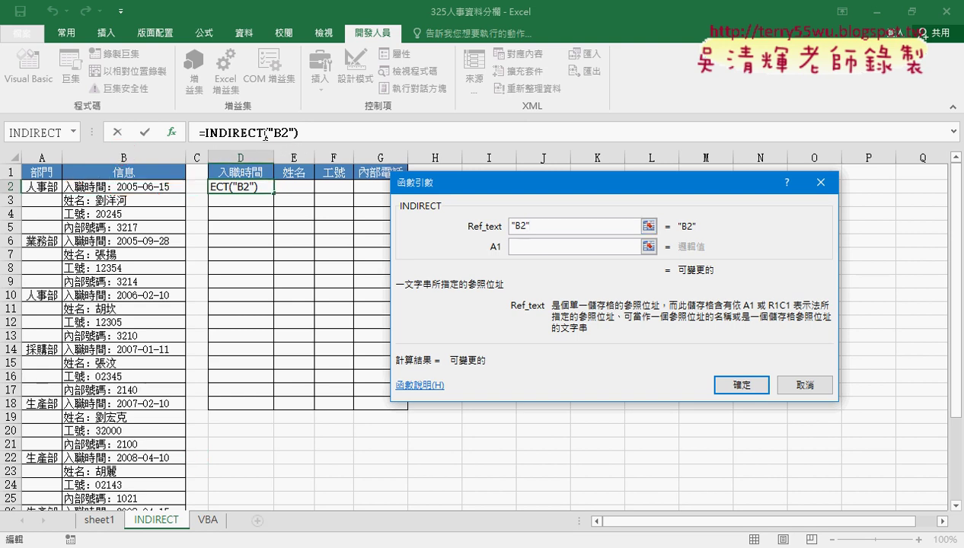
click(806, 386)
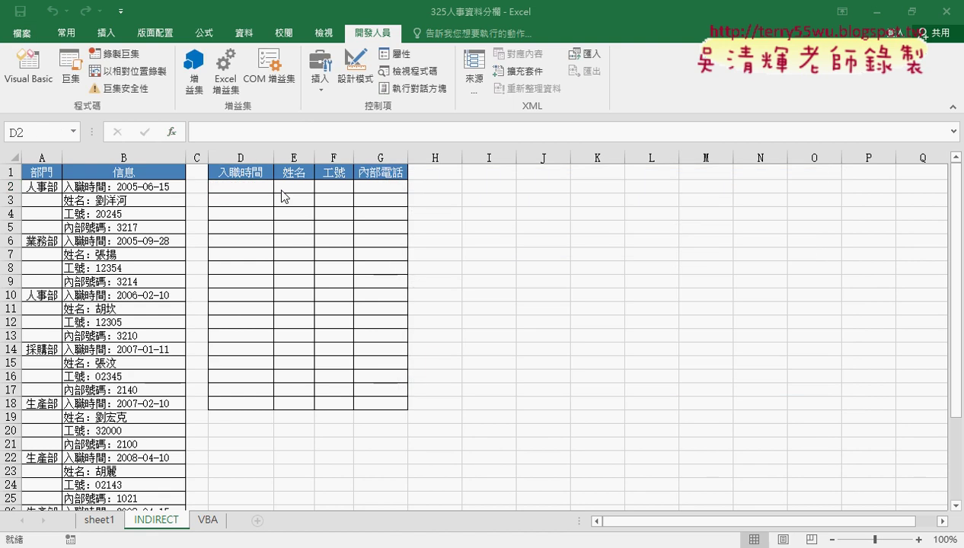
Review the COLUMN()-3+(ROW()-2 part of sheet1's D2 formula, then discard the edit
click(239, 187)
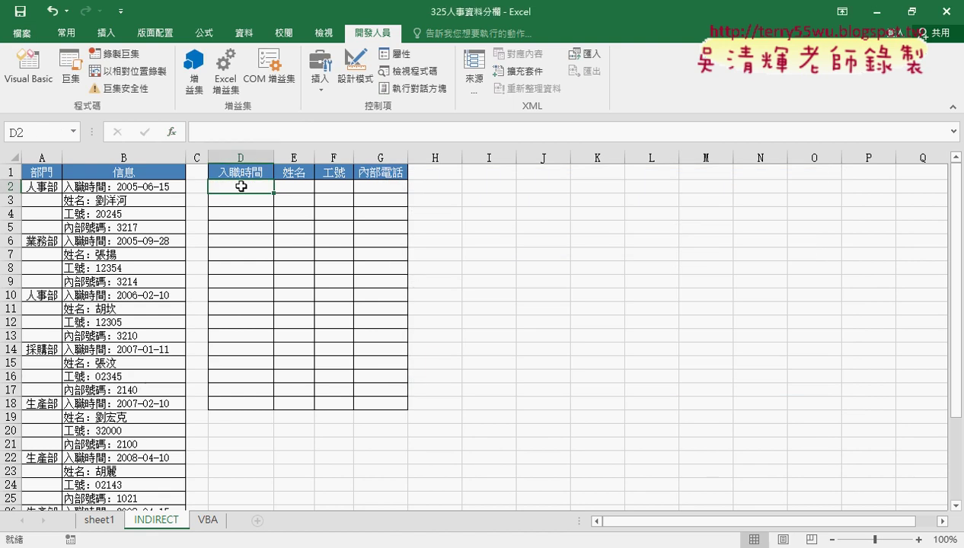
click(108, 522)
drag(333, 132, 473, 139)
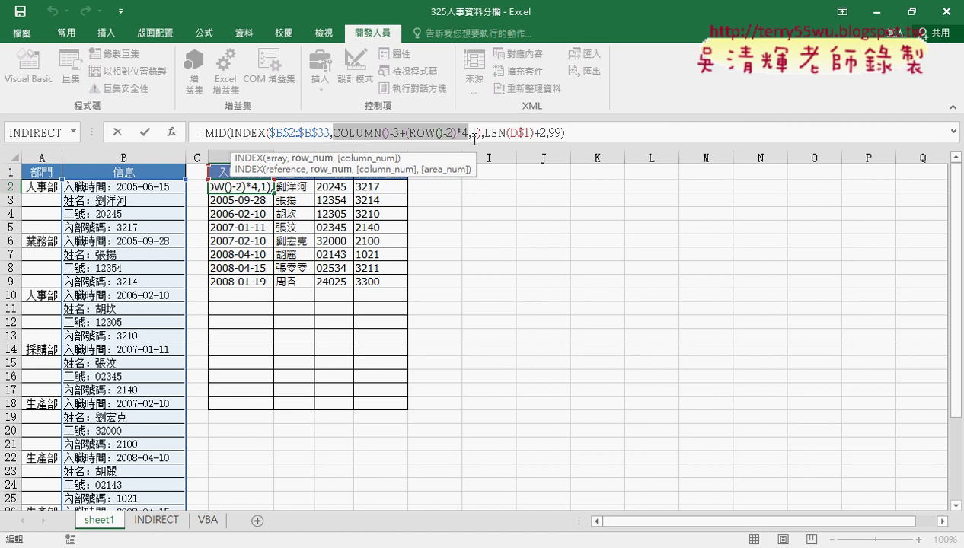
click(117, 133)
click(156, 520)
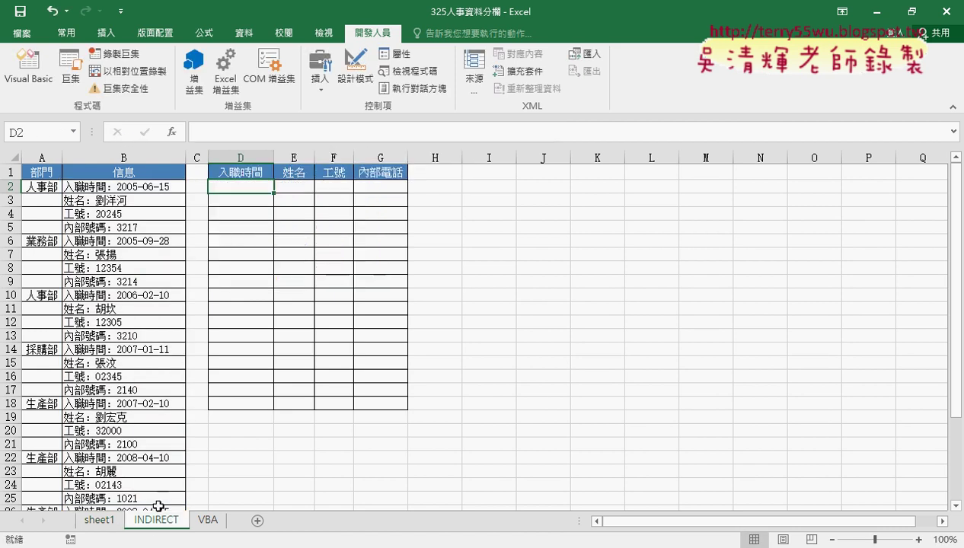
Enter =COLUMN()-2+(ROW()-2)*4 in D2, changing the pasted -3 to -2
click(235, 131)
text(=)
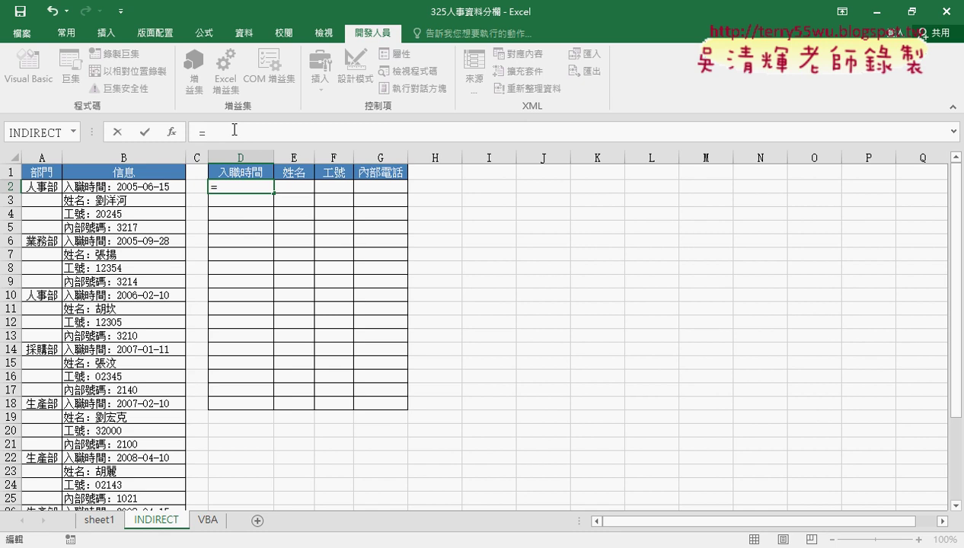
key(ctrl+v)
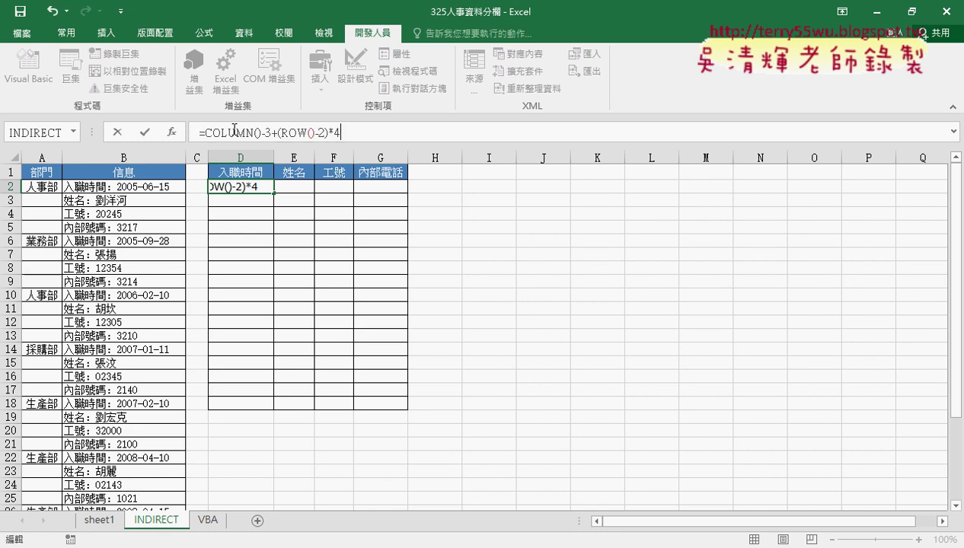
click(145, 132)
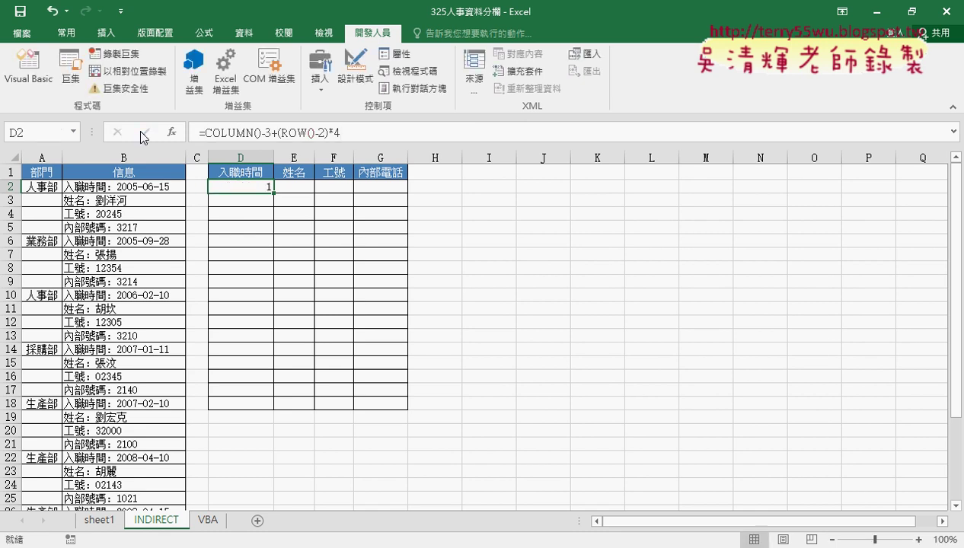
click(265, 132)
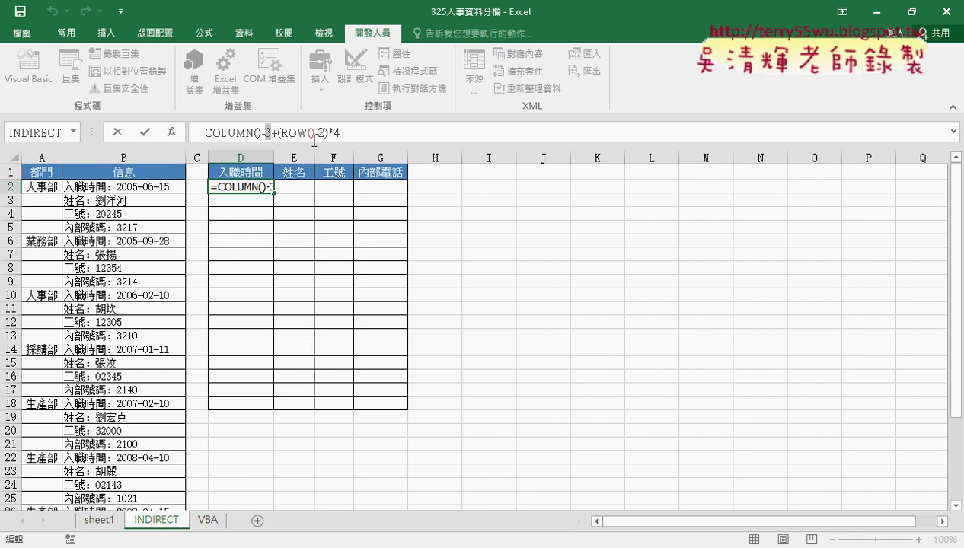
text(2)
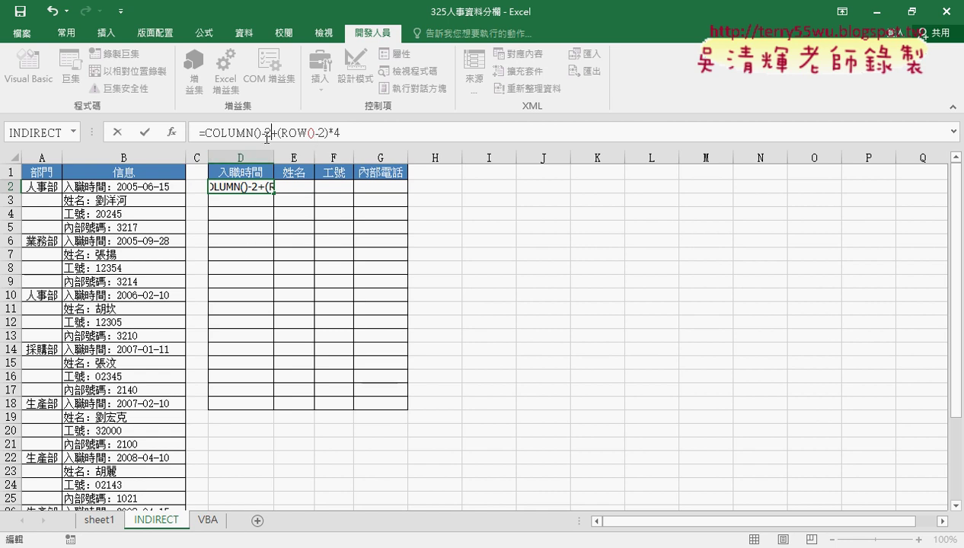
drag(273, 134, 207, 134)
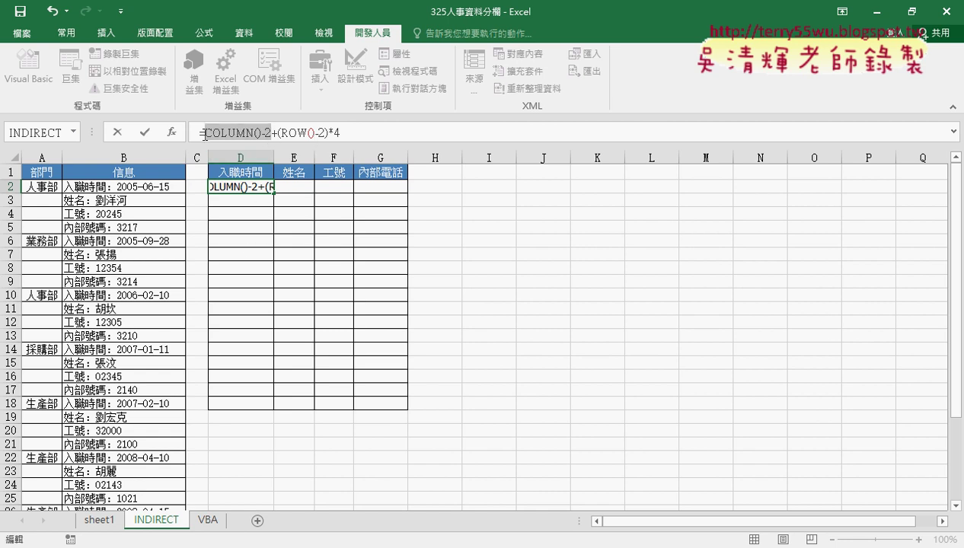
click(144, 132)
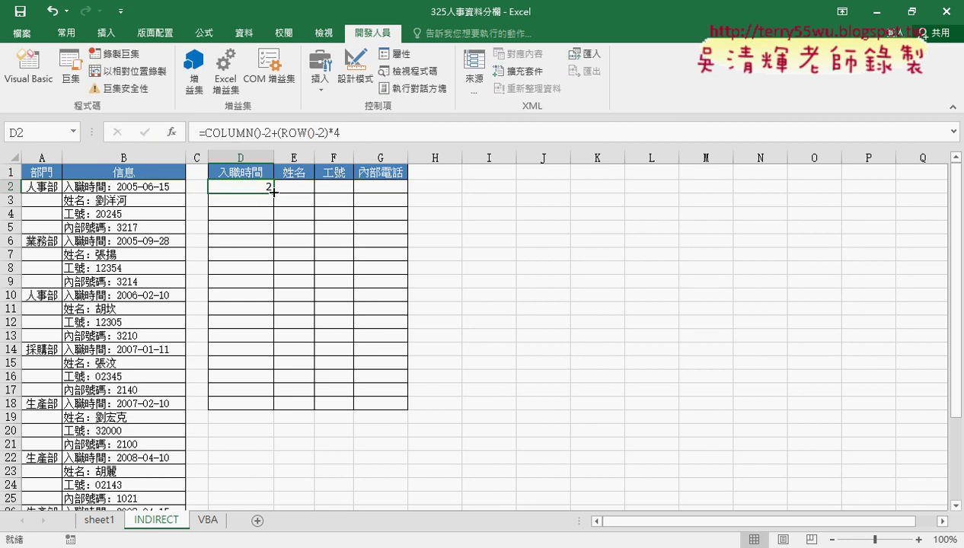
Fill the numbering formula across D2:G9 and select part of D2's formula text
mouse_move(273, 192)
mouse_down()
mouse_move(400, 188)
mouse_move(409, 287)
mouse_up()
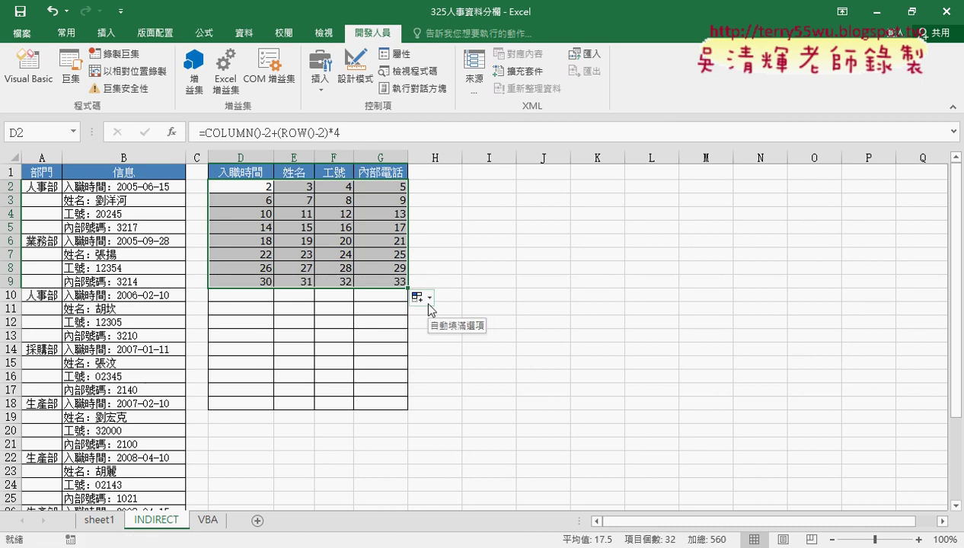
click(243, 187)
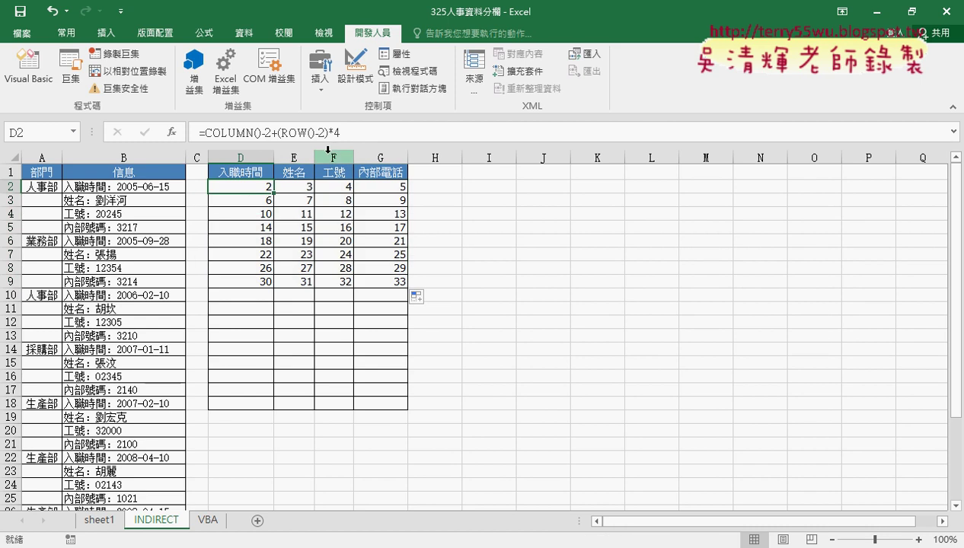
drag(333, 133, 200, 134)
Cut D2's numbering formula and try an INDIRECT with "B"&, then abandon it
right_click(230, 133)
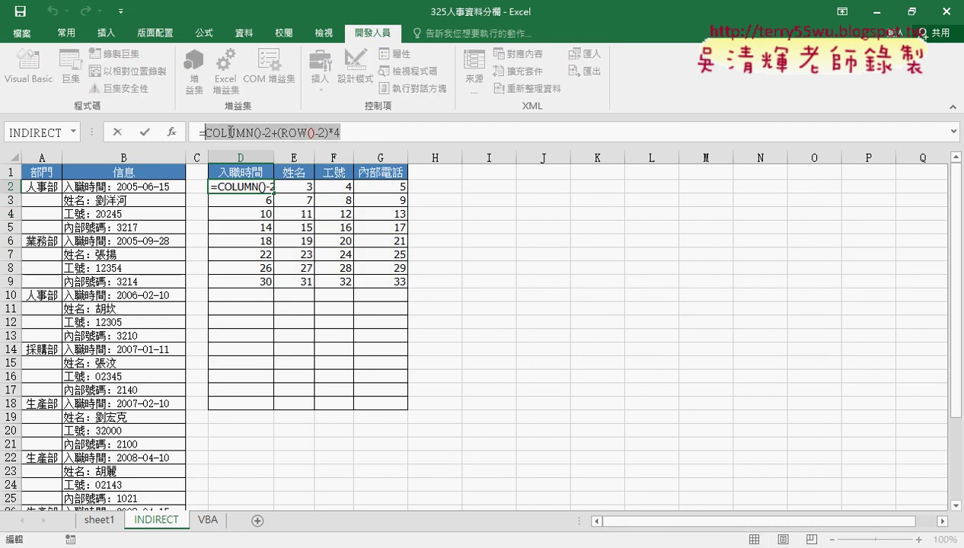
click(255, 144)
click(171, 131)
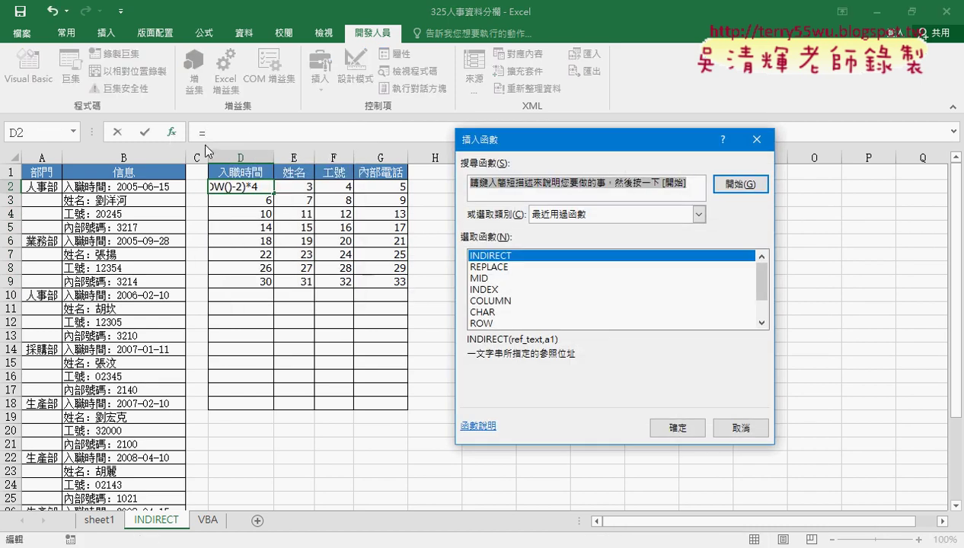
double_click(478, 257)
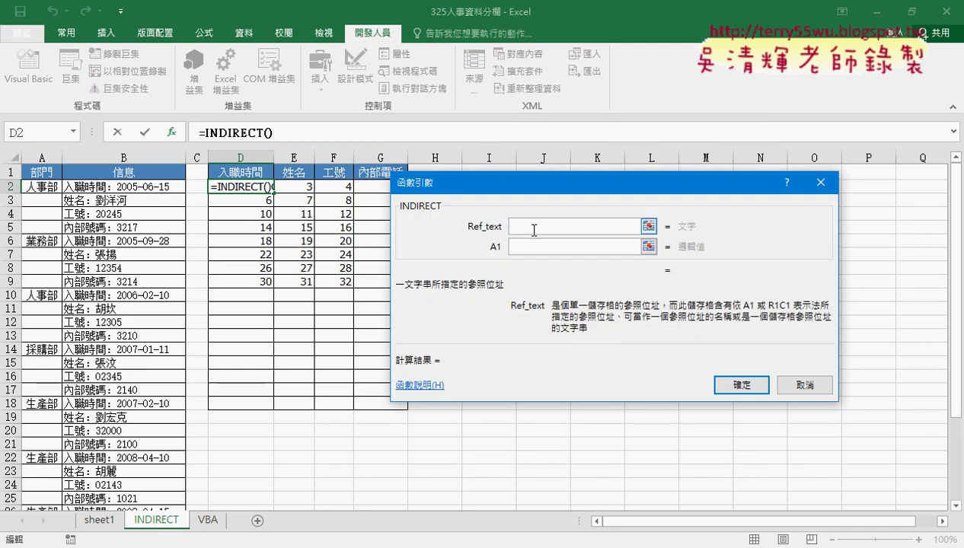
text(")
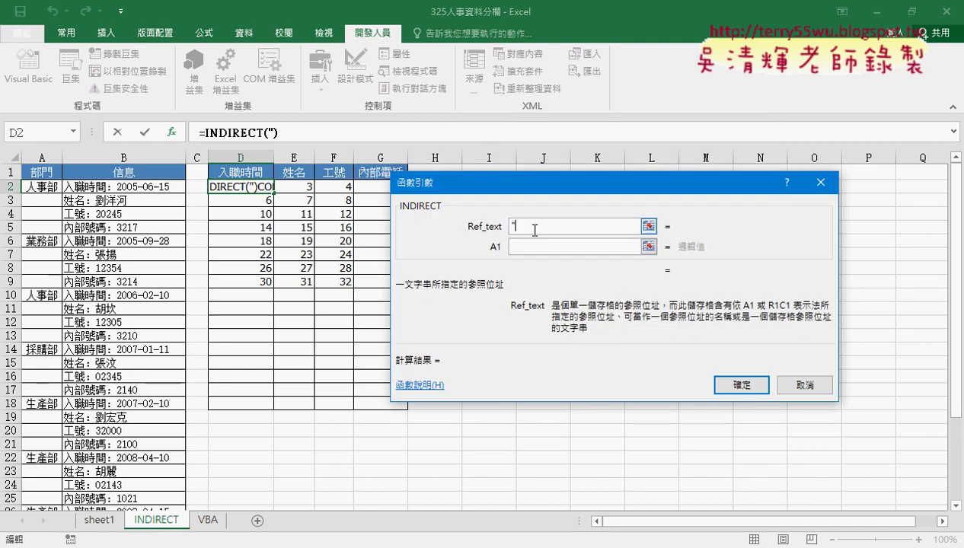
text("B)
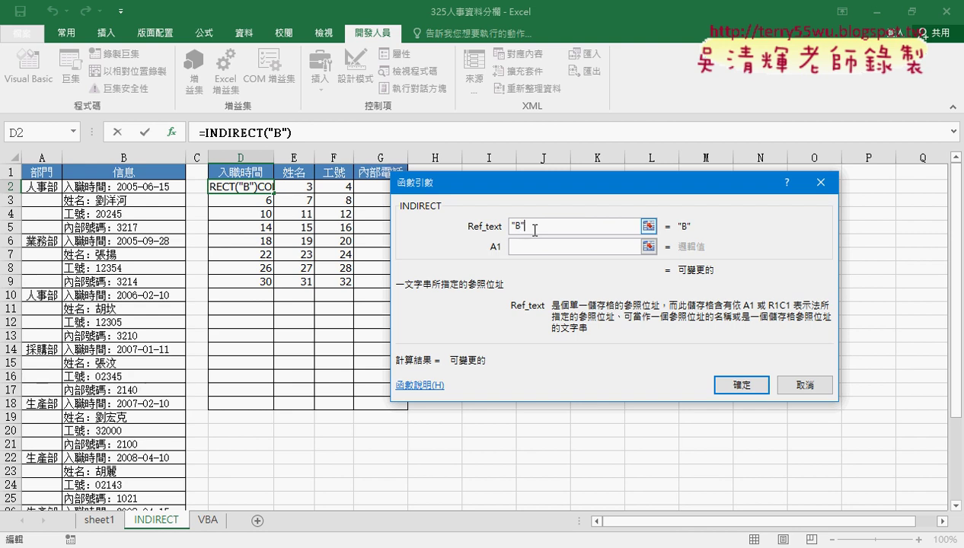
text(&)
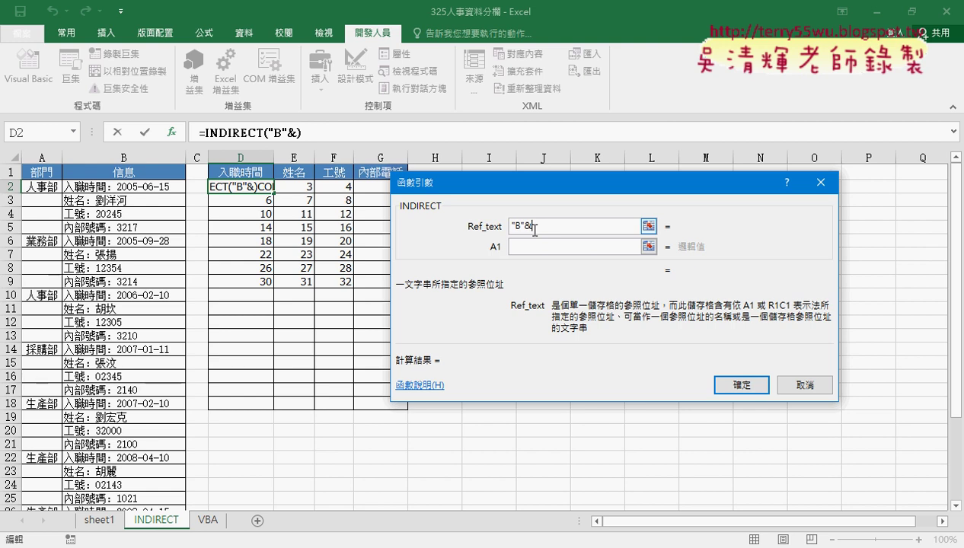
click(806, 385)
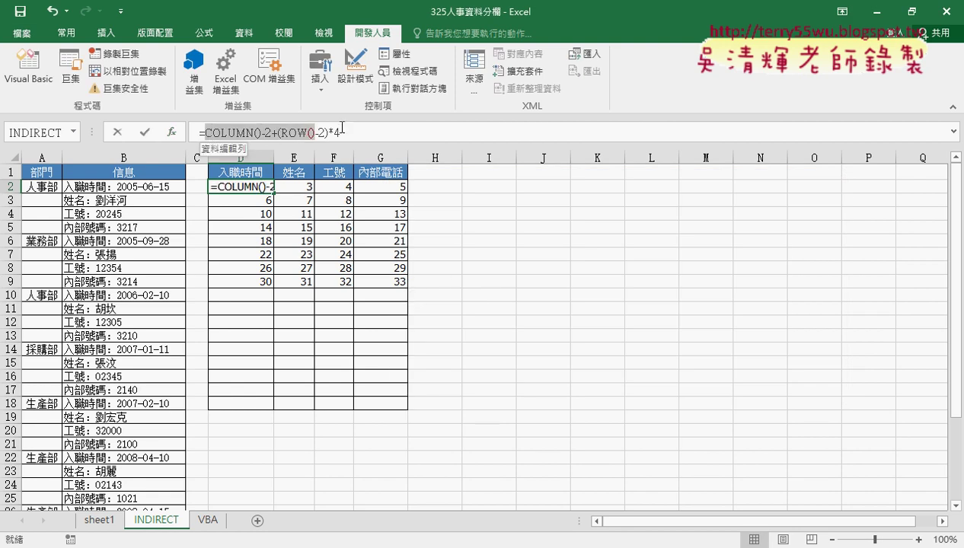
Rebuild D2 as =INDIRECT("B"&COLUMN()-2+(ROW()-2)*4) using the cut formula
drag(209, 134, 341, 134)
right_click(335, 130)
click(354, 135)
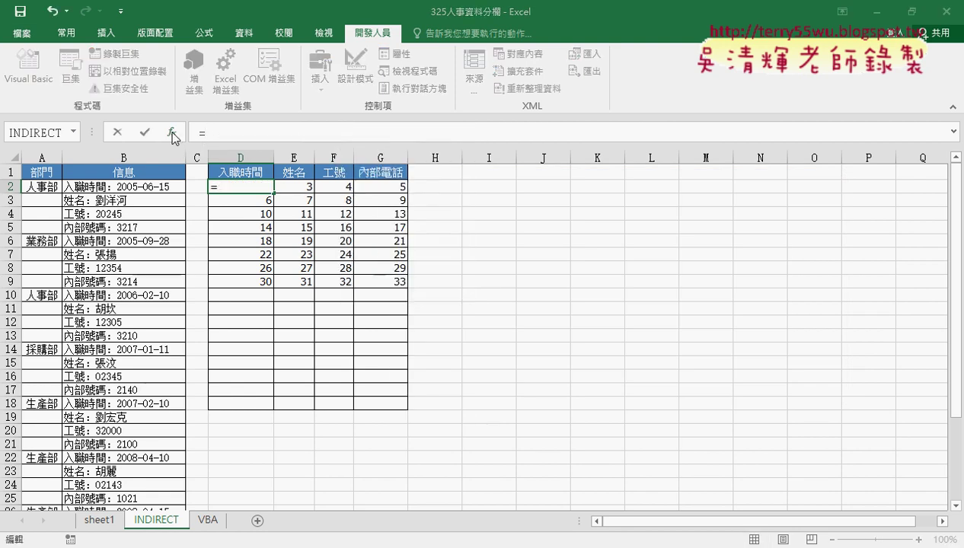
click(171, 132)
double_click(496, 255)
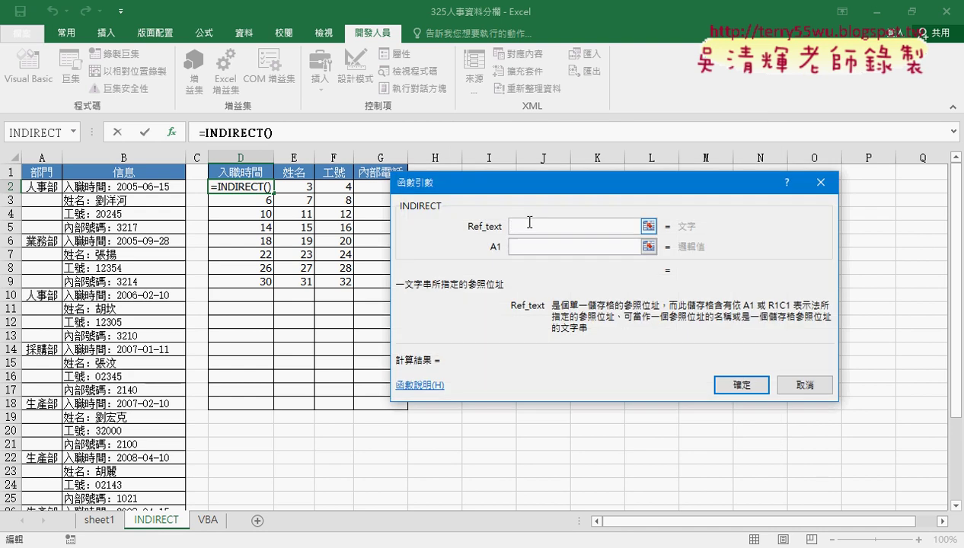
text("")
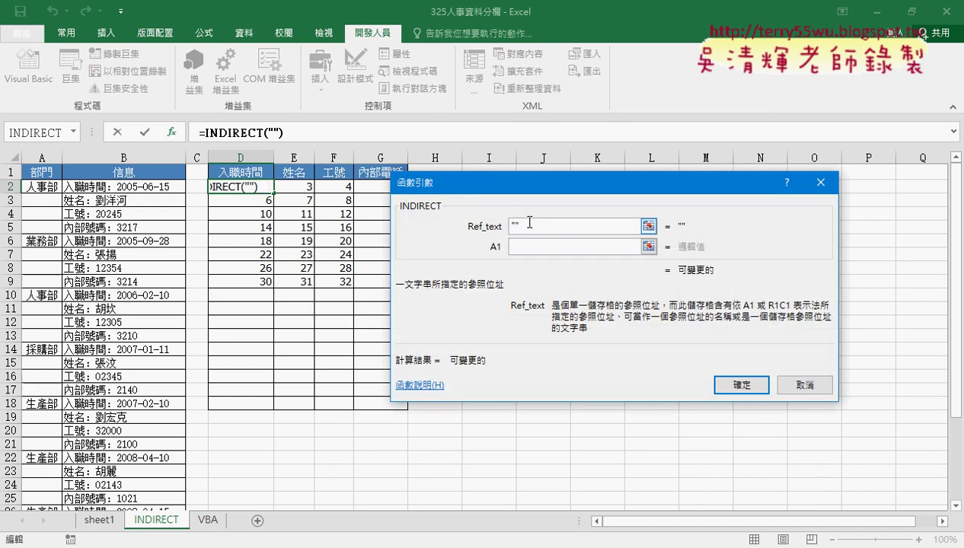
text(B)
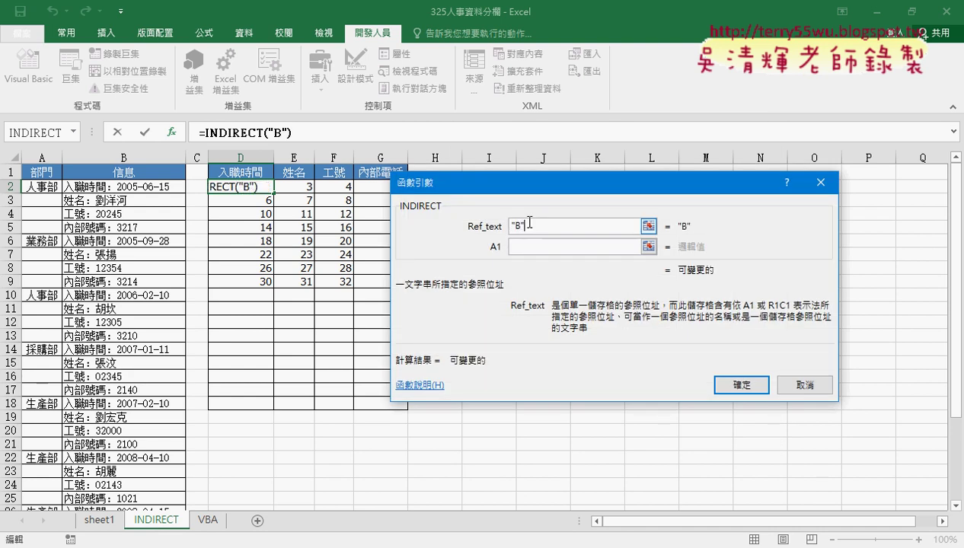
text(&)
key(ctrl+v)
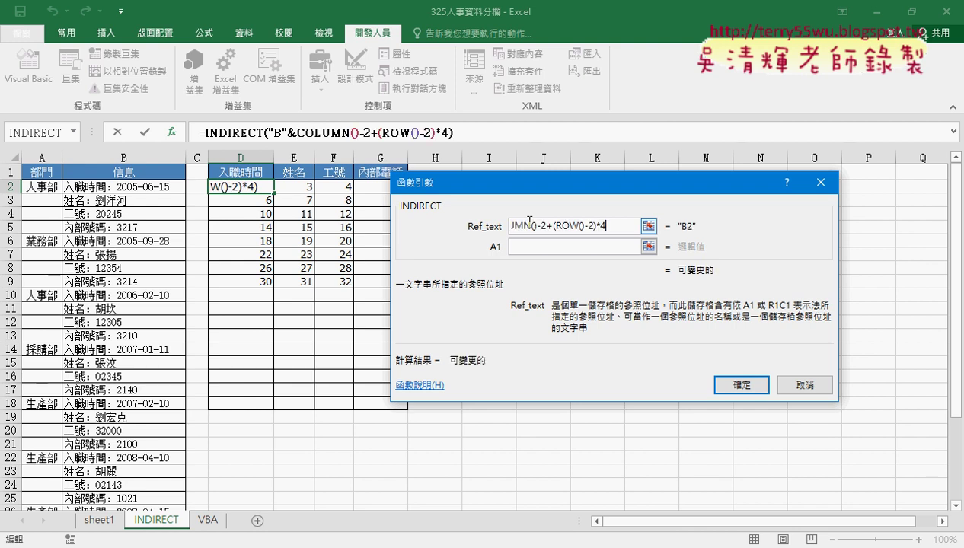
drag(601, 226, 522, 225)
click(522, 224)
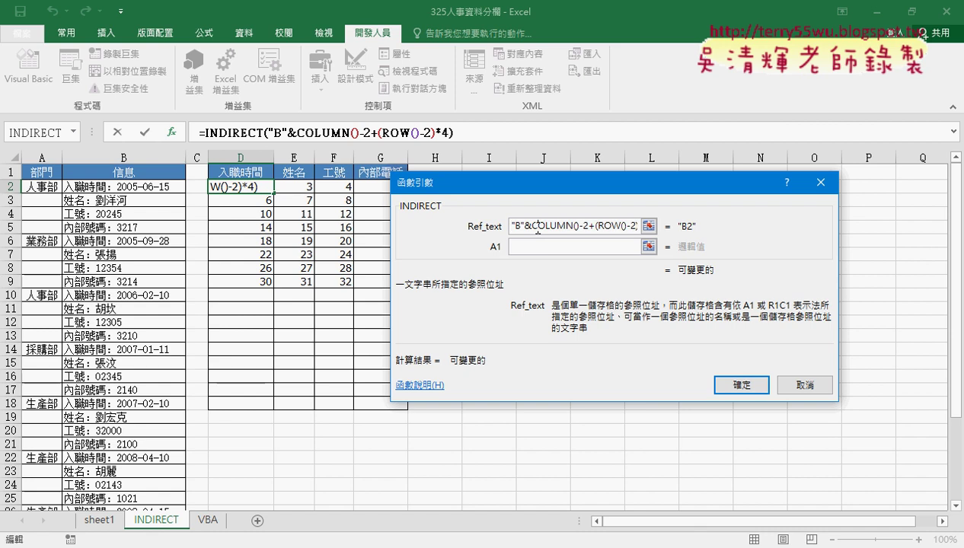
drag(523, 225, 663, 233)
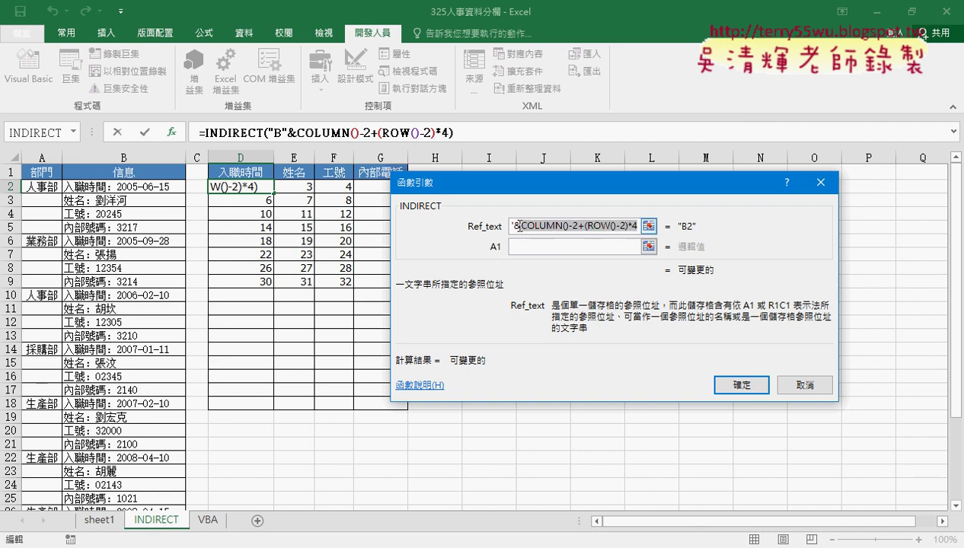
mouse_move(529, 226)
mouse_down()
mouse_move(481, 224)
mouse_move(517, 226)
mouse_up()
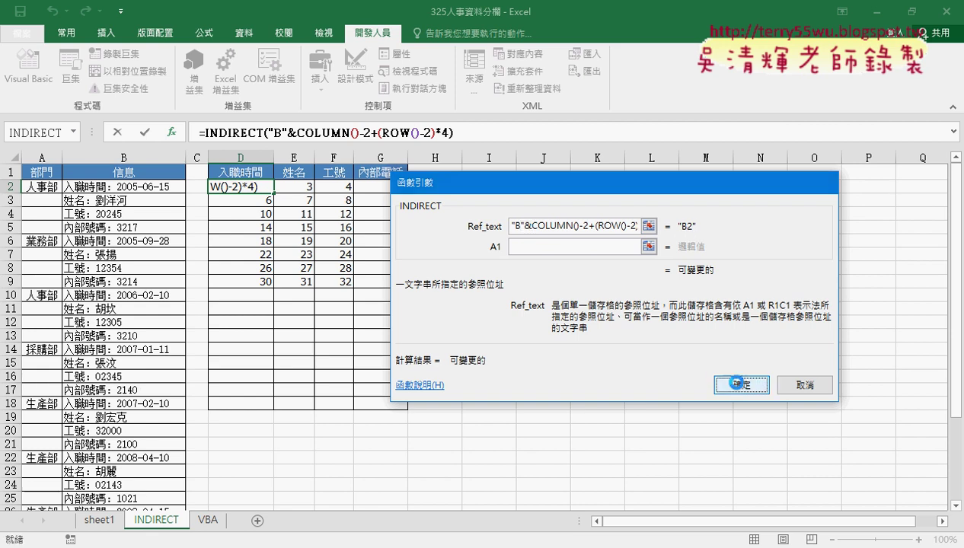
click(727, 384)
Fill the INDIRECT formula through D2:G9, AutoFit columns D–G, and select D2's formula
mouse_move(277, 195)
mouse_down()
mouse_move(407, 194)
mouse_move(411, 283)
mouse_up()
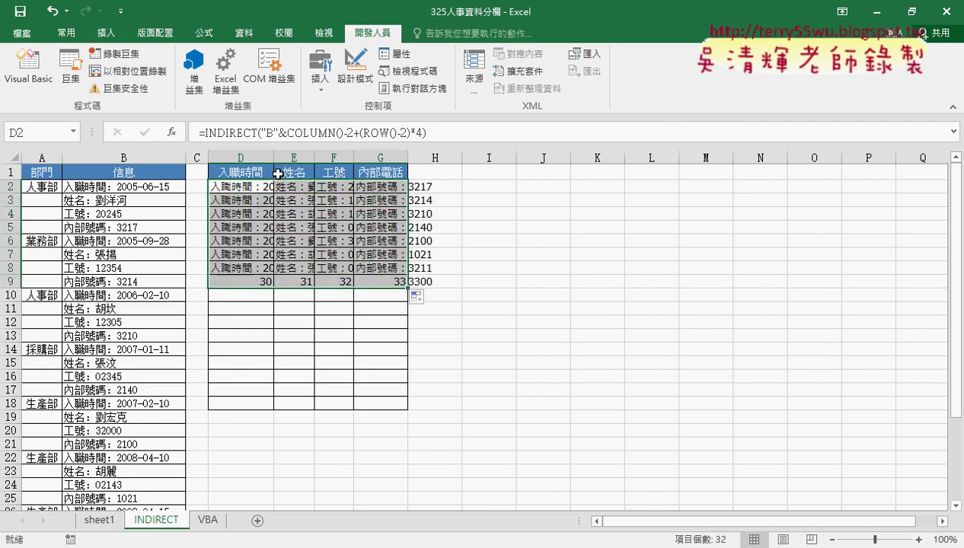
drag(241, 157, 380, 157)
double_click(408, 157)
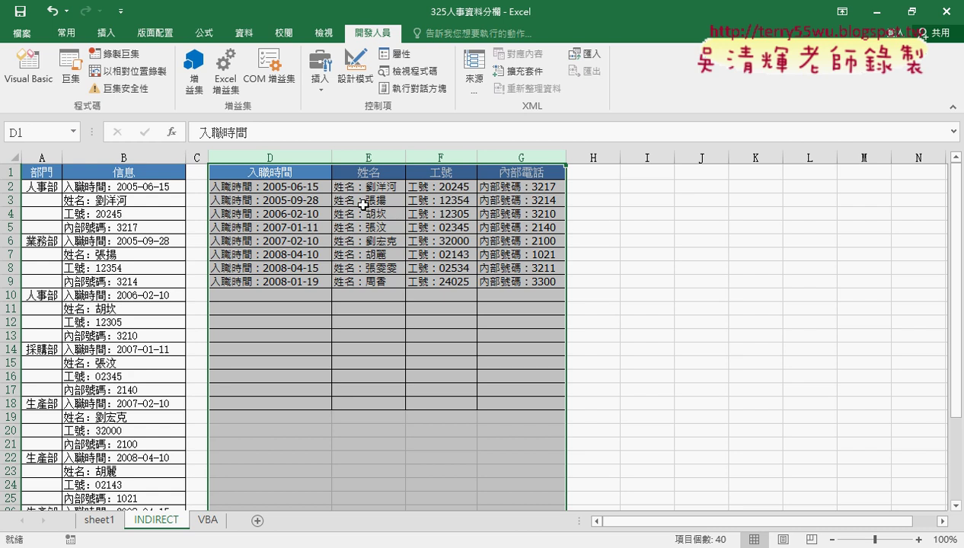
click(282, 187)
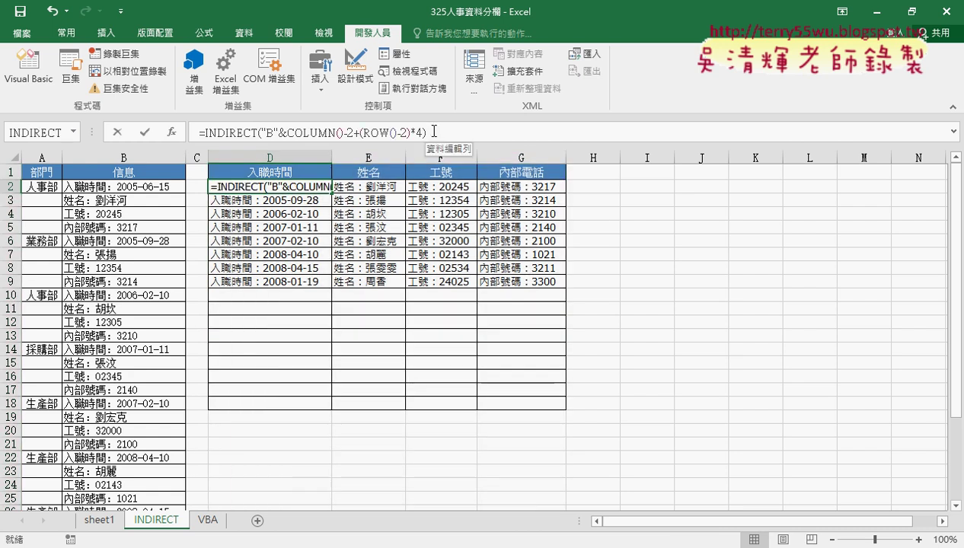
drag(427, 130, 204, 131)
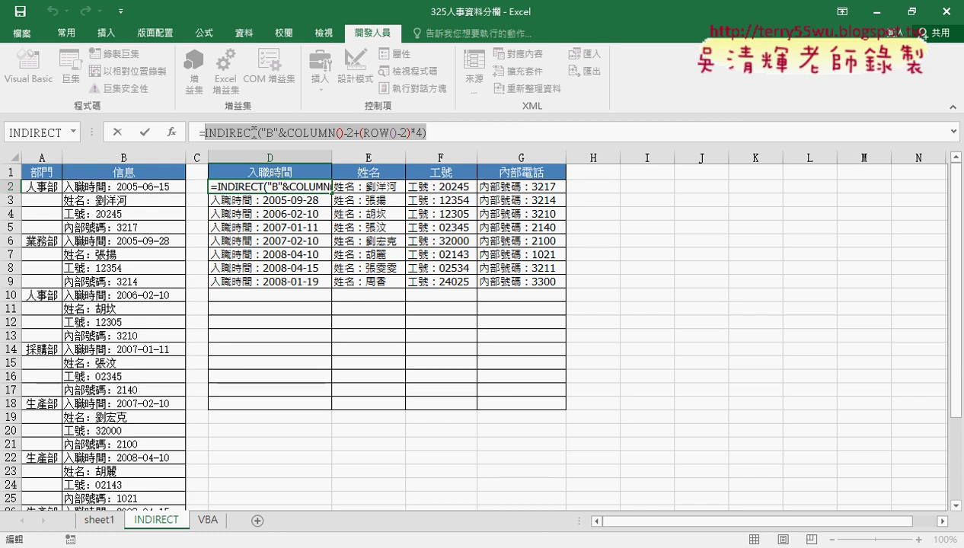
Cut the INDIRECT formula from D2 and insert REPLACE from the Text category
right_click(252, 135)
click(282, 142)
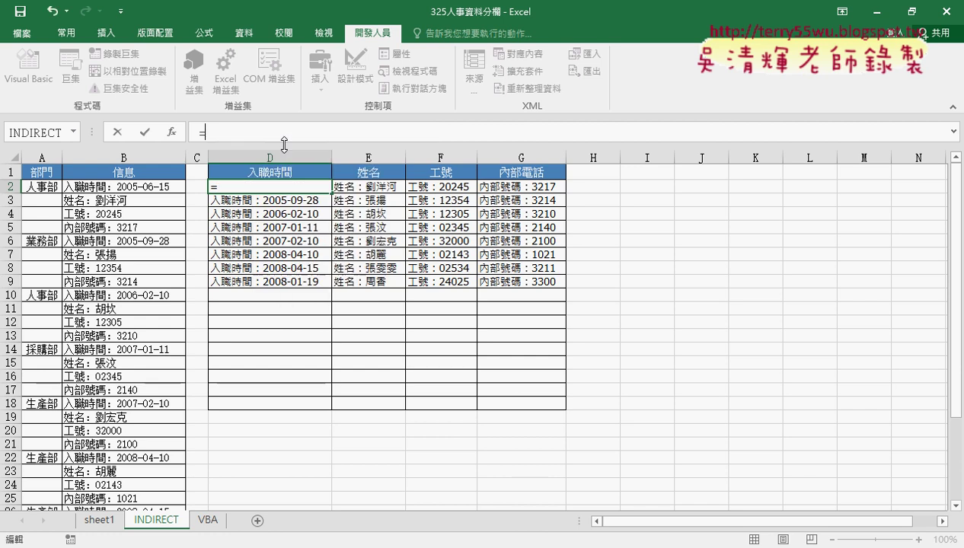
click(175, 136)
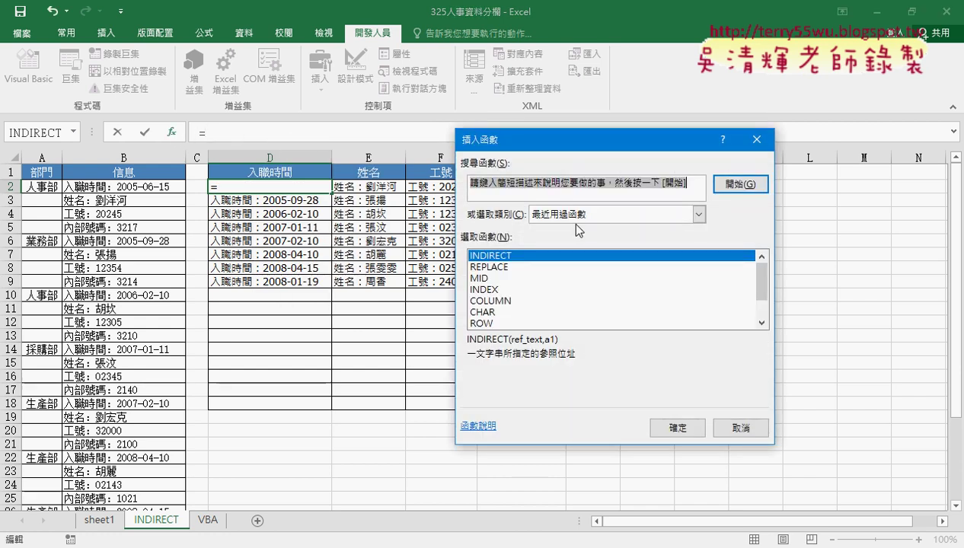
click(582, 215)
click(548, 319)
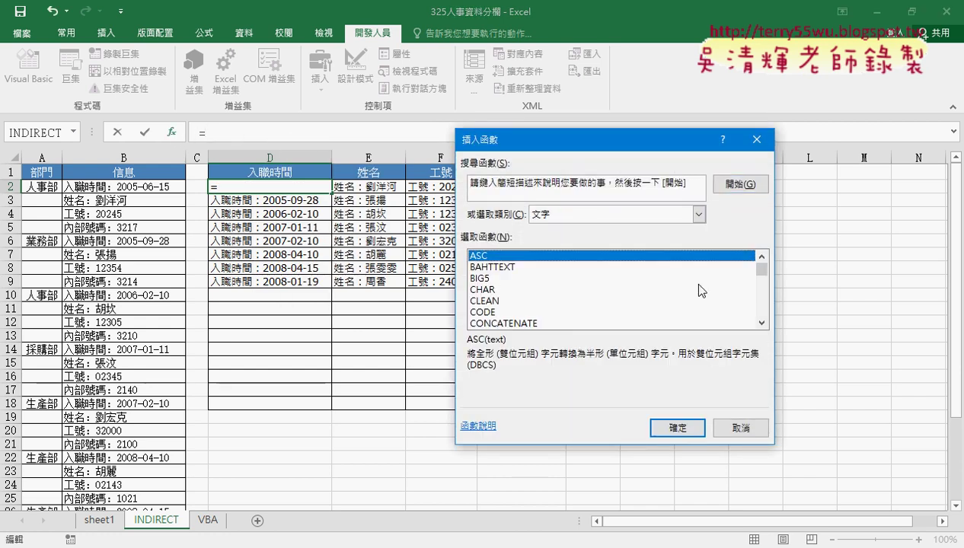
drag(764, 276, 762, 297)
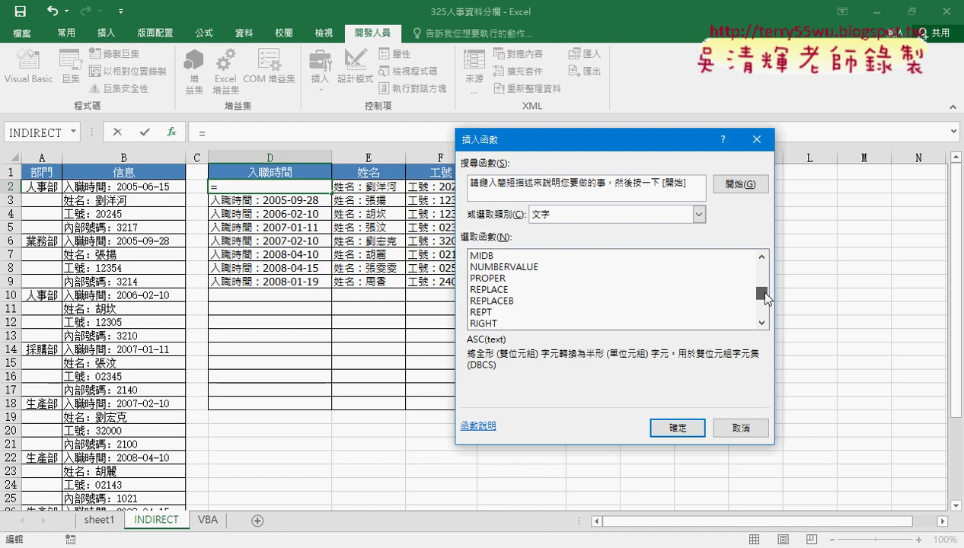
double_click(524, 290)
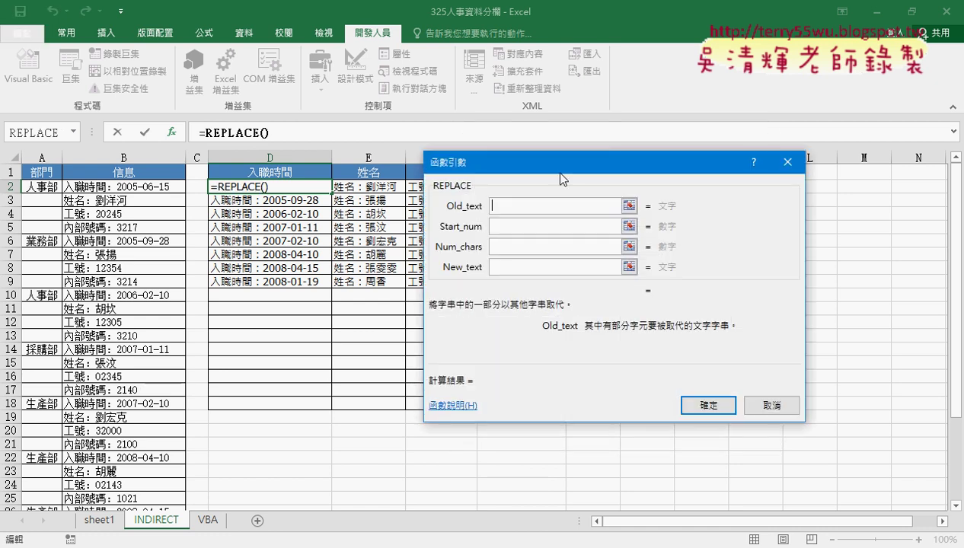
drag(554, 171, 653, 157)
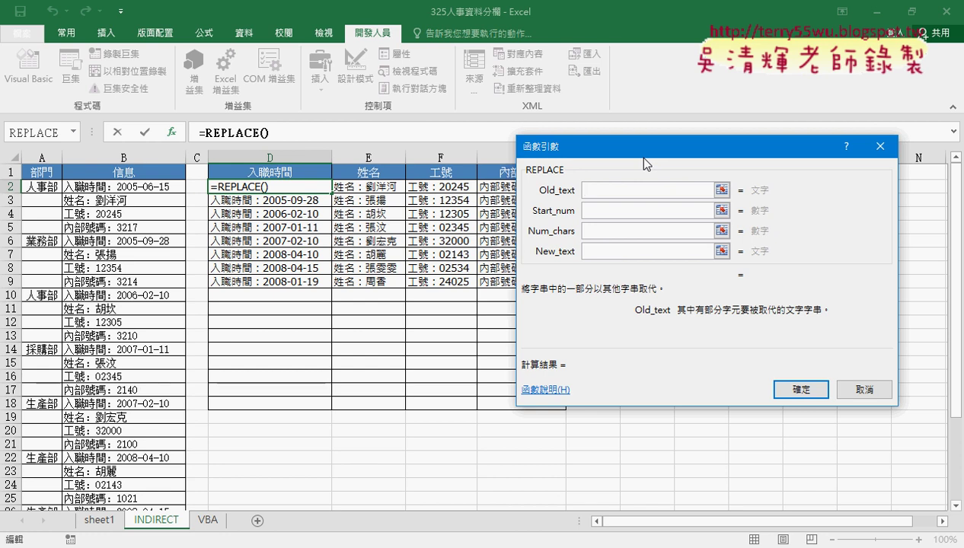
Set REPLACE's Old_text to the INDIRECT expression, Start_num to 1 and New_text to ""
right_click(620, 196)
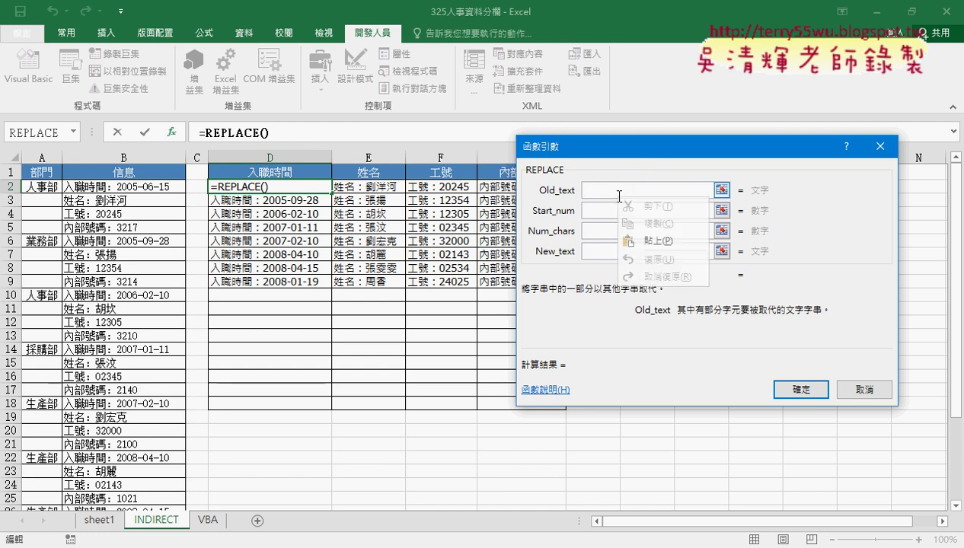
click(647, 241)
click(532, 189)
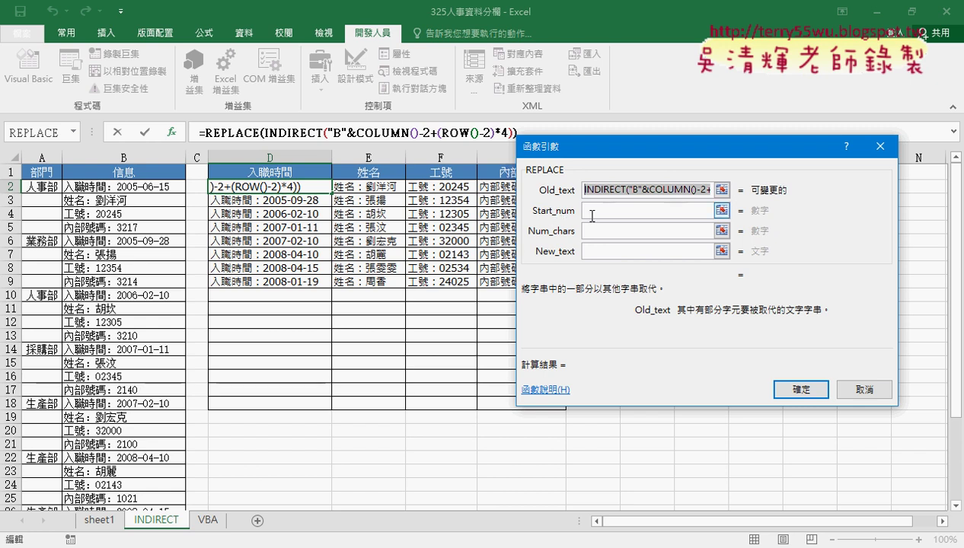
click(665, 215)
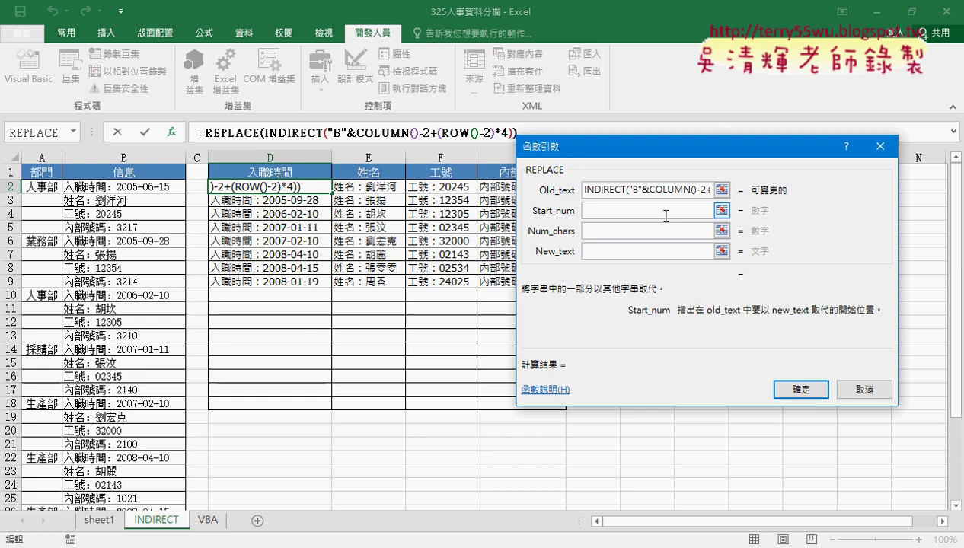
text(1)
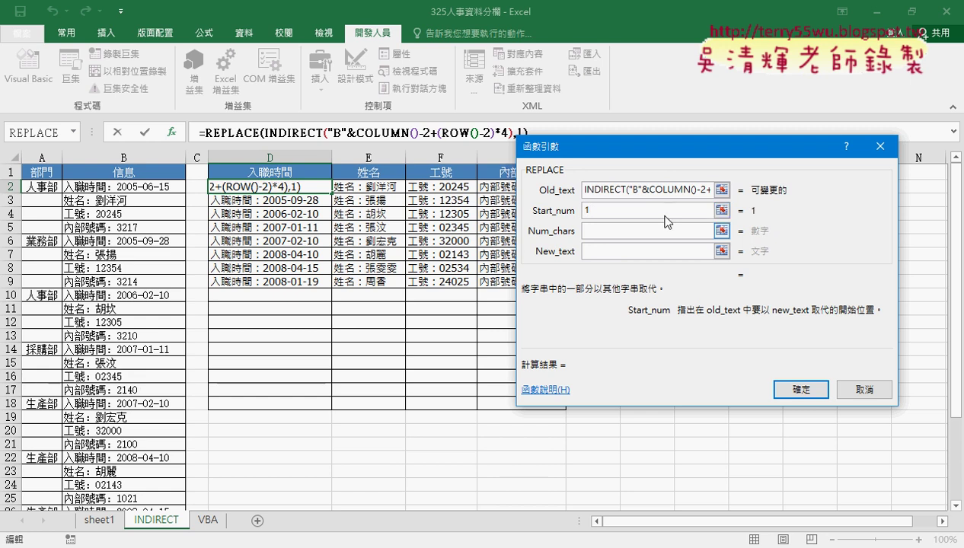
click(584, 251)
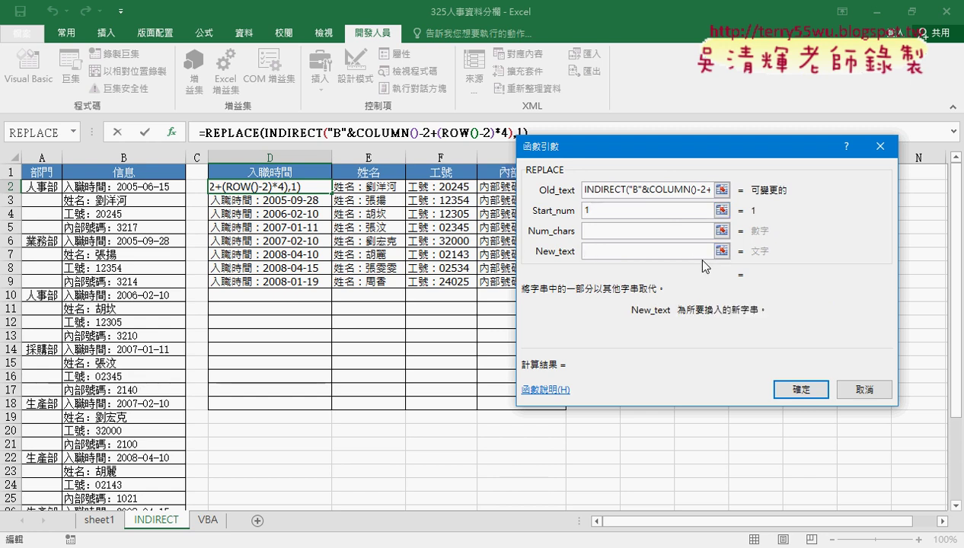
text("")
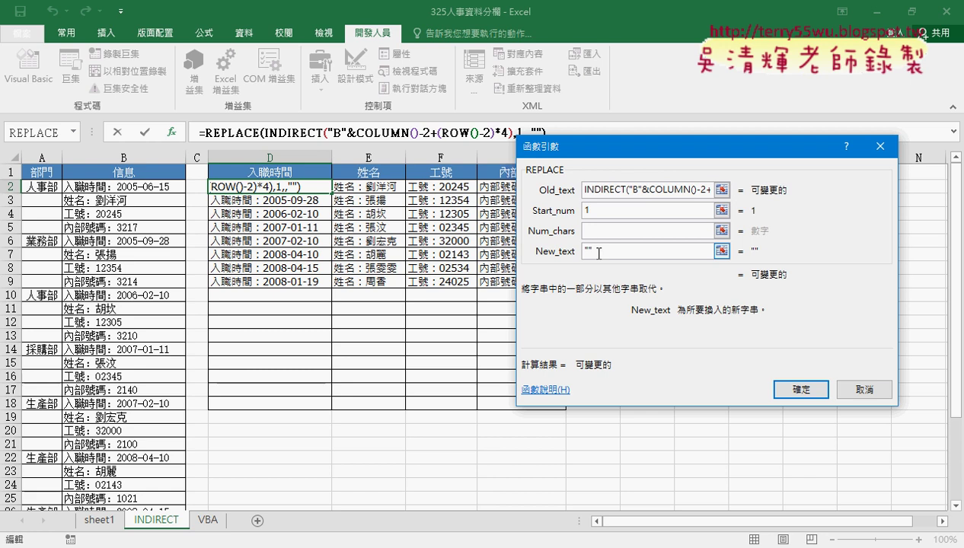
drag(593, 251, 580, 255)
drag(590, 210, 583, 212)
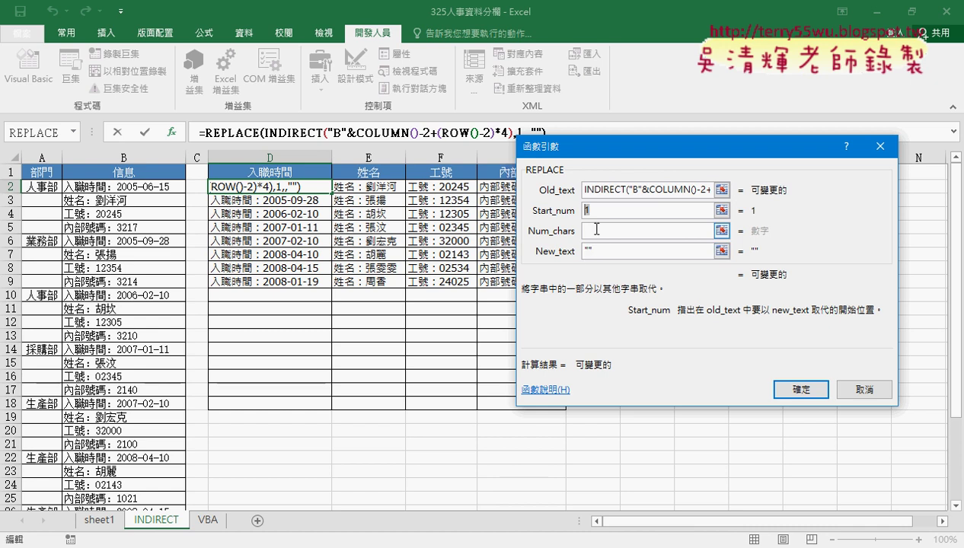
Set REPLACE's Num_chars to len(D$1)+1
click(587, 229)
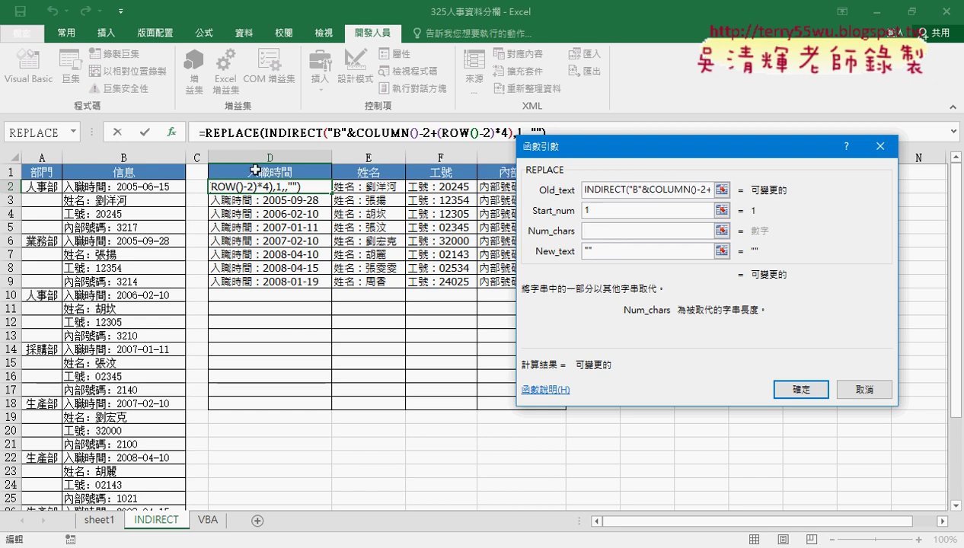
text(l)
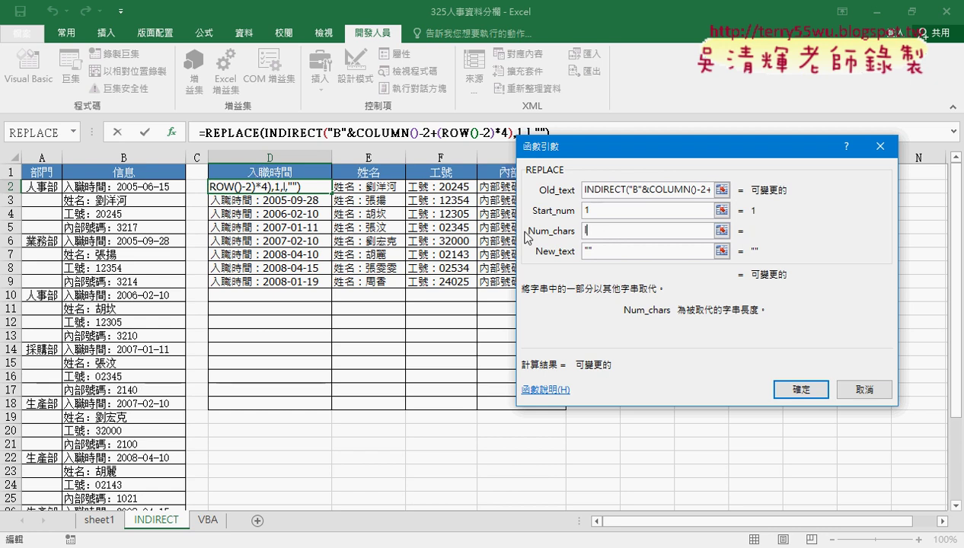
text(en()
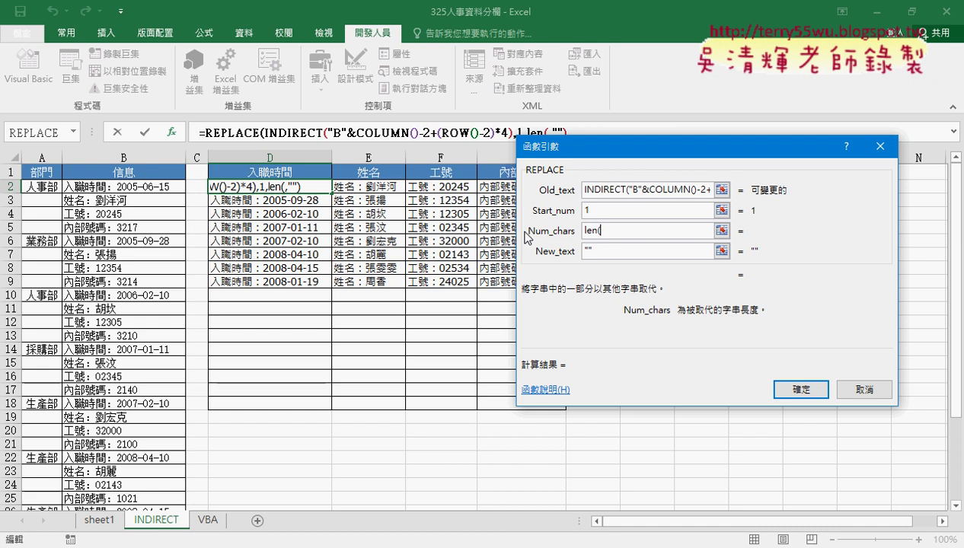
click(290, 173)
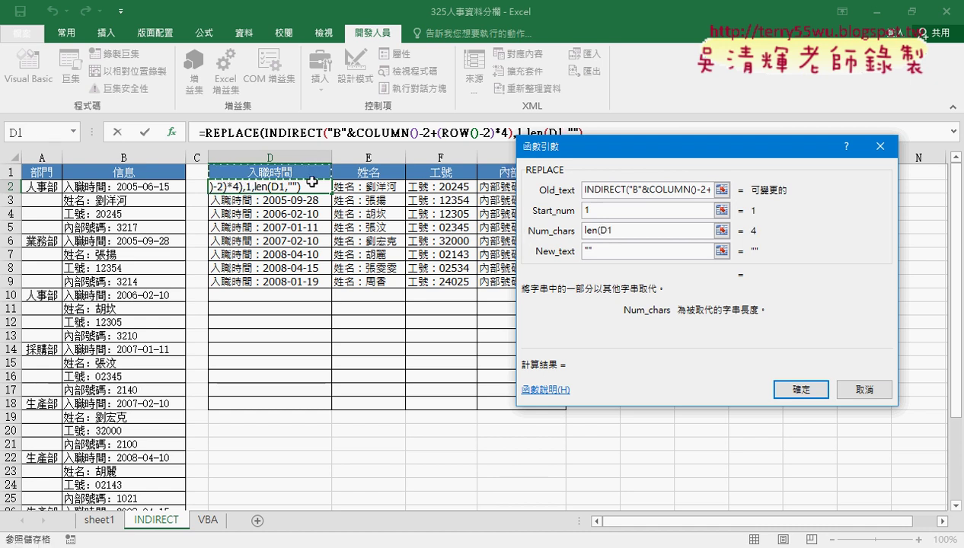
text())
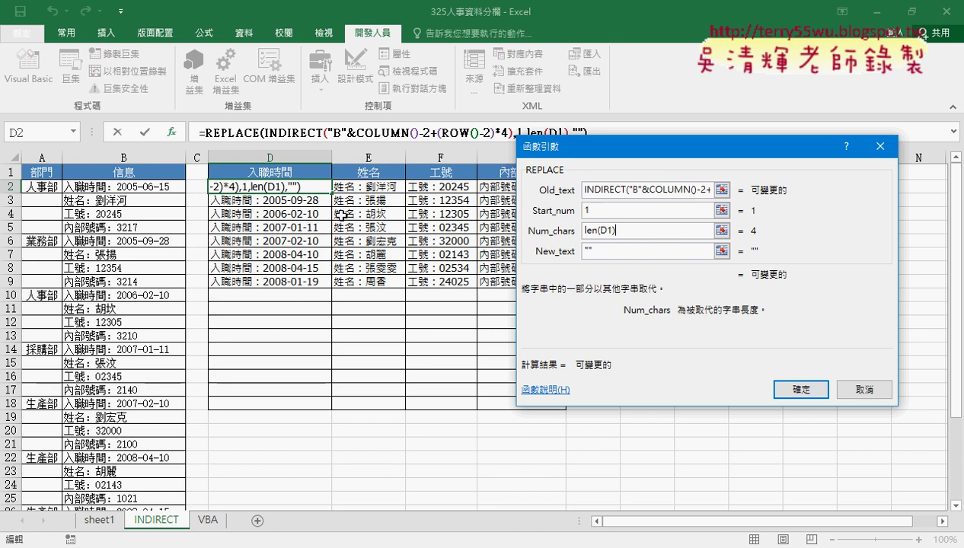
text(+)
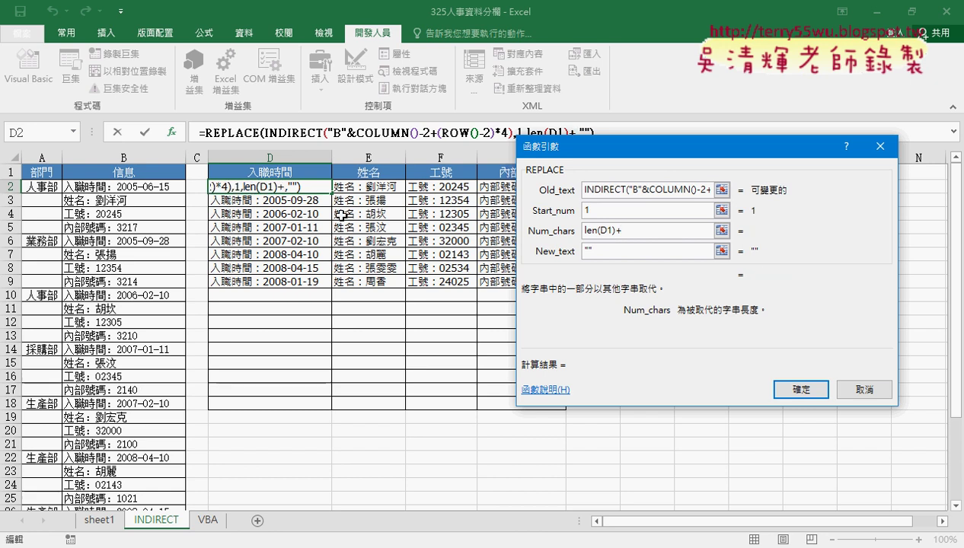
text(1)
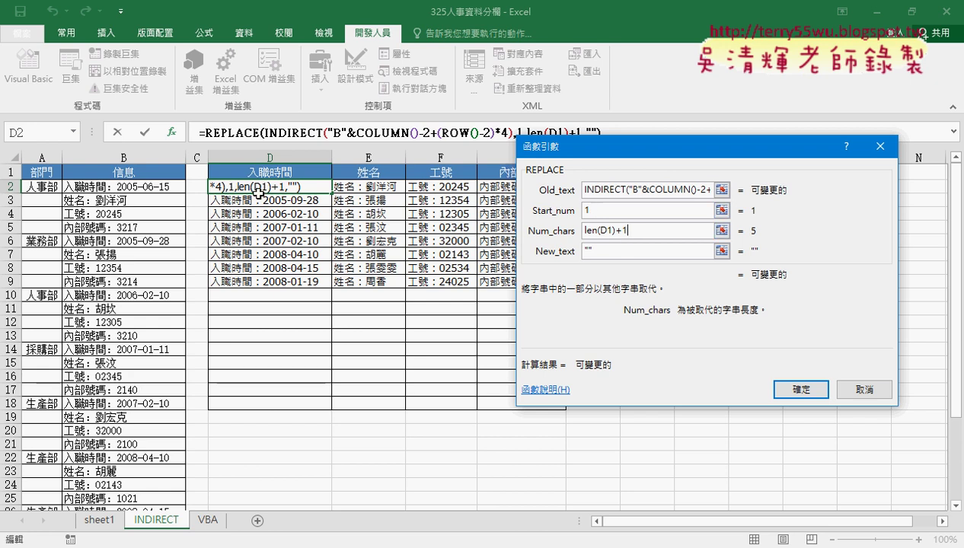
click(585, 252)
double_click(586, 252)
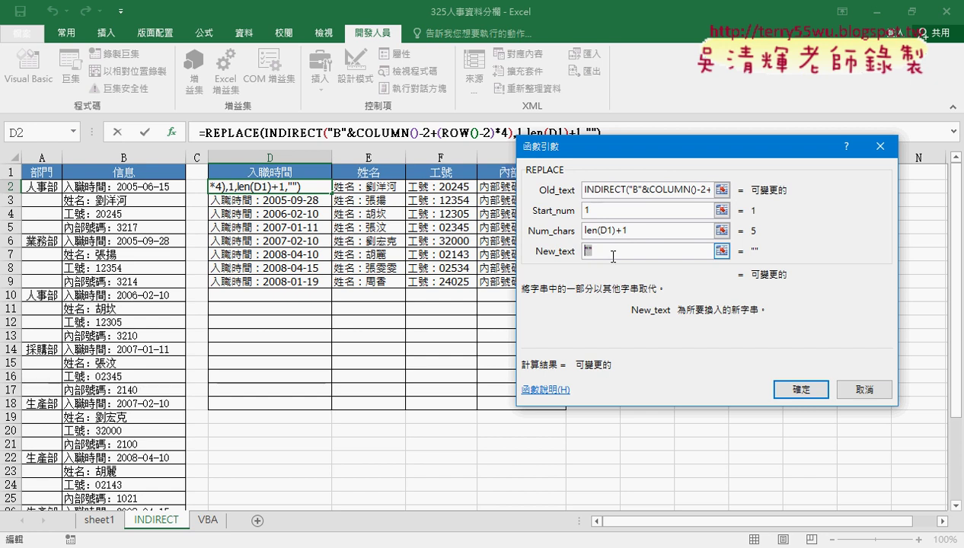
click(606, 229)
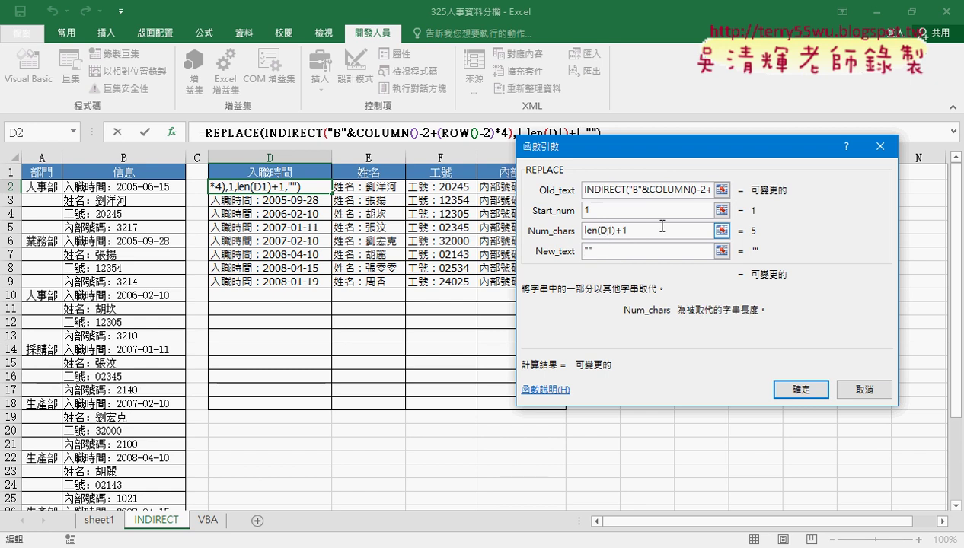
text($)
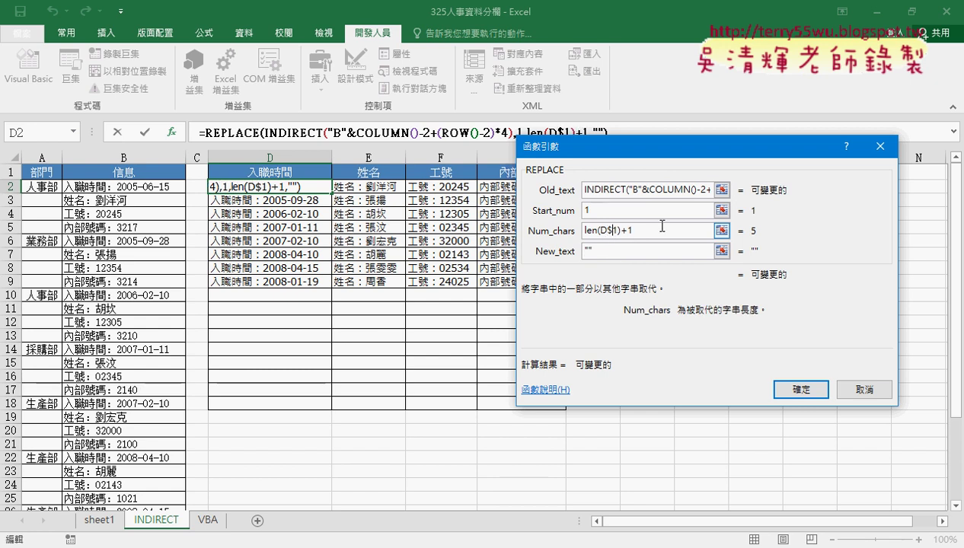
Confirm the REPLACE formula in D2, fill it across D2:G9, and AutoFit columns D–G
click(794, 389)
mouse_move(332, 192)
mouse_down()
mouse_move(566, 192)
mouse_move(564, 286)
mouse_up()
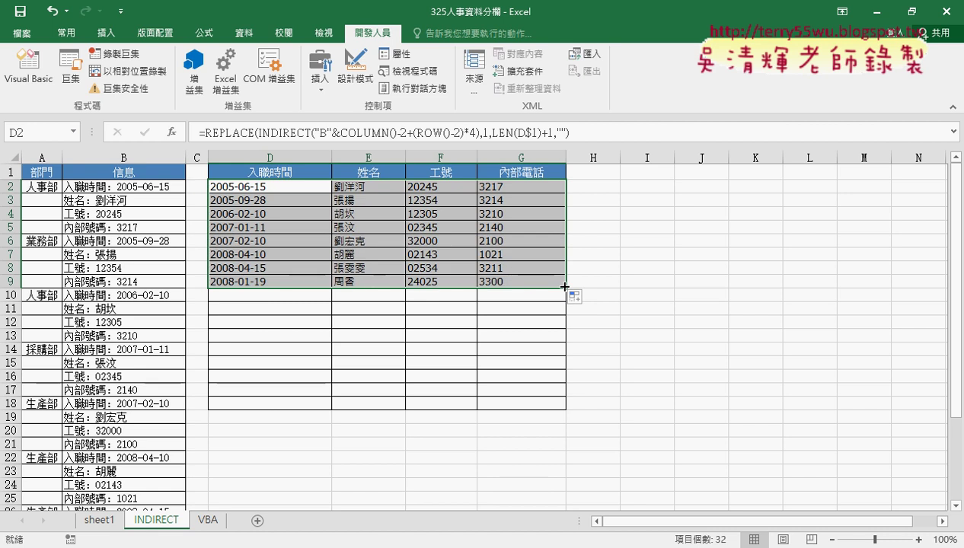
drag(279, 157, 519, 161)
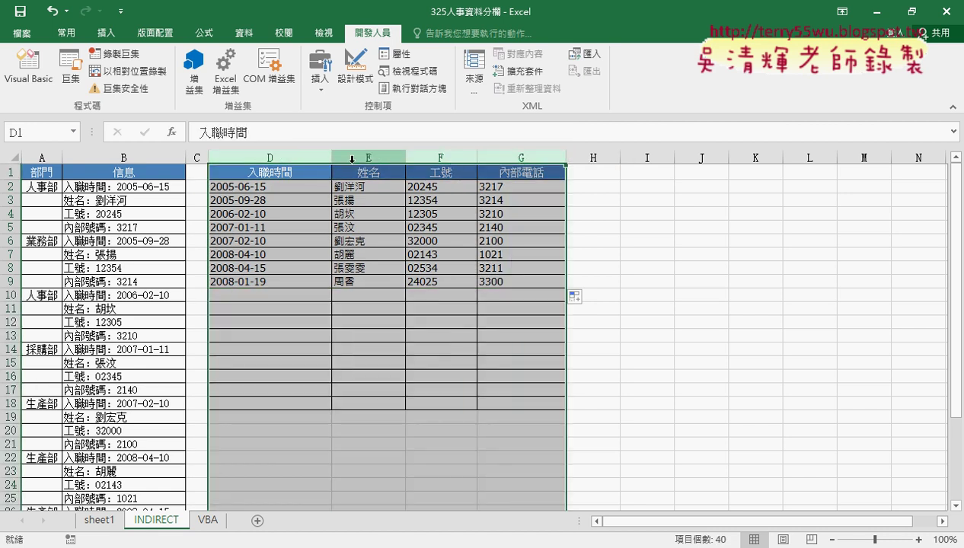
double_click(332, 157)
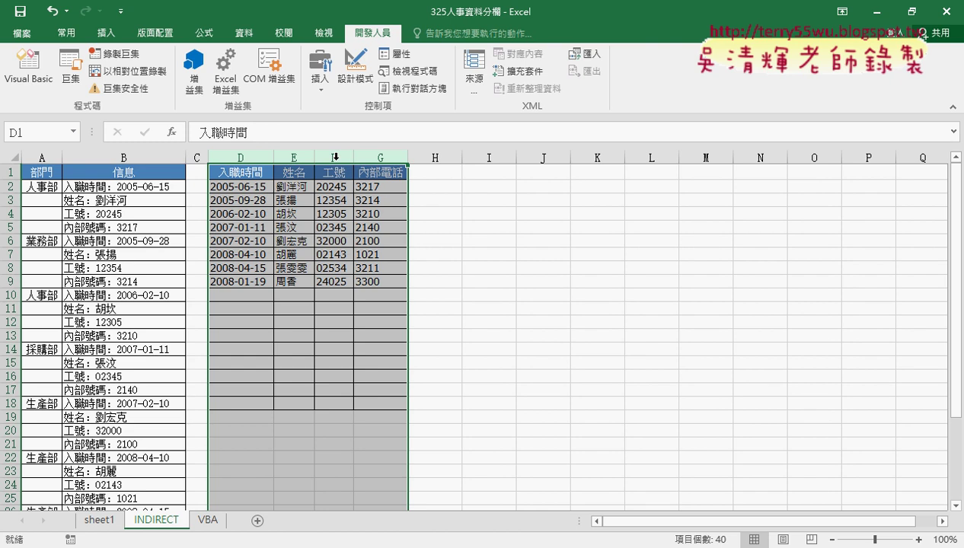
click(231, 187)
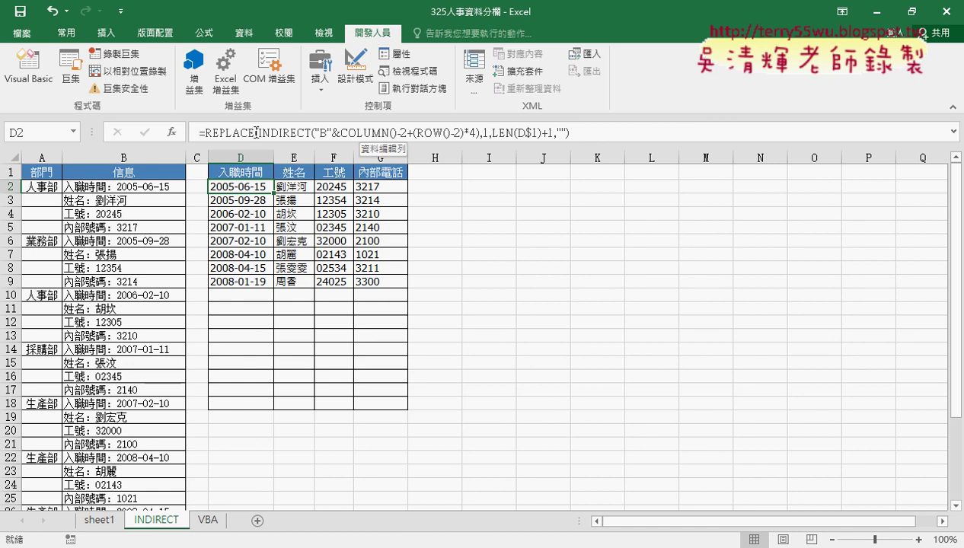
click(231, 132)
click(173, 133)
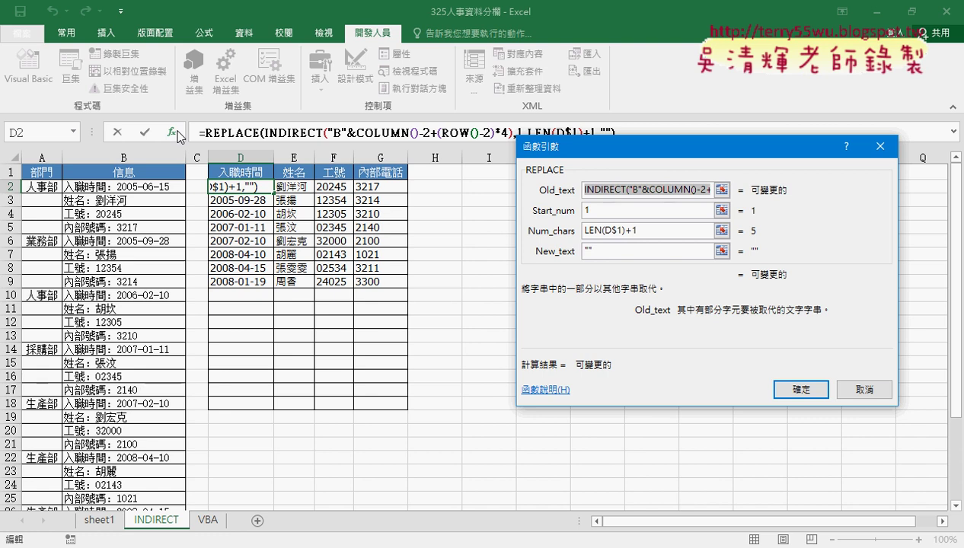
double_click(586, 252)
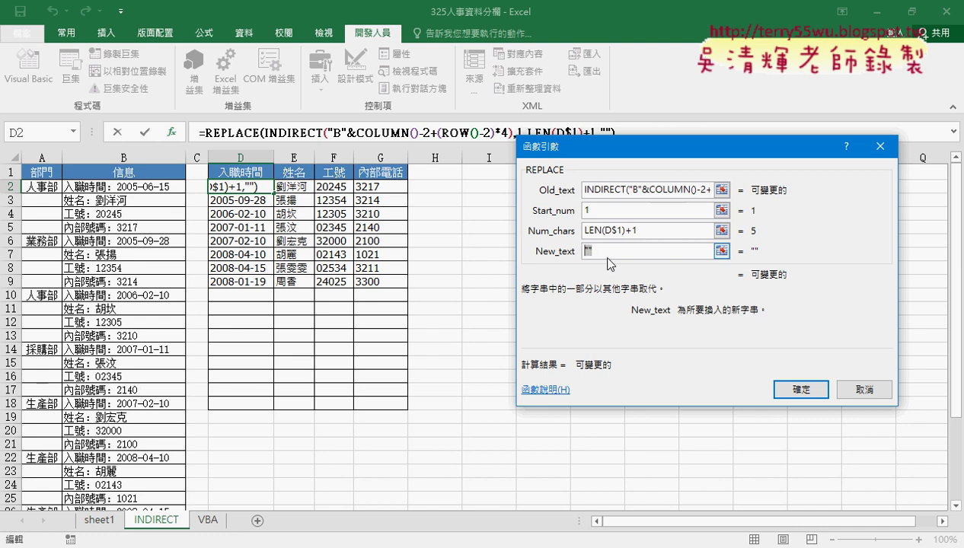
click(864, 388)
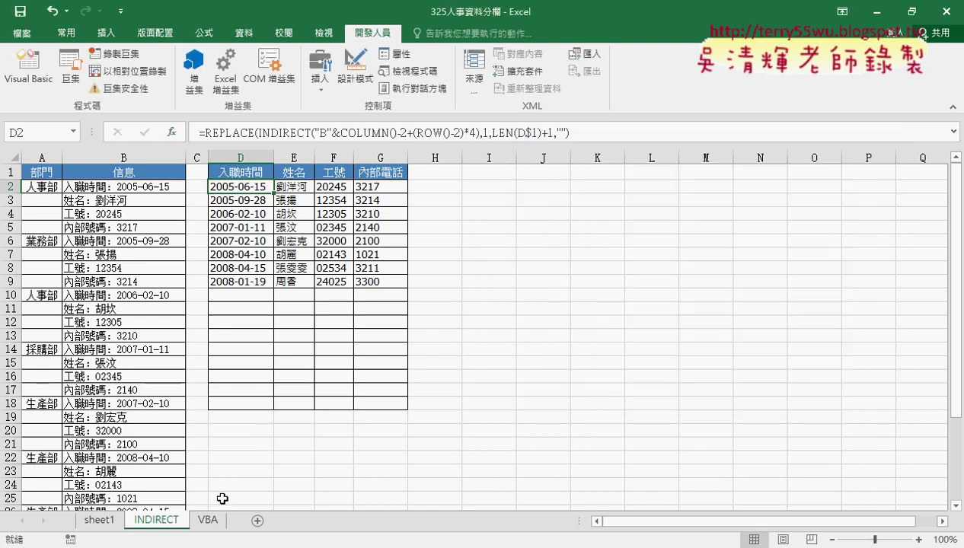
click(207, 520)
Run 人事分欄, clear the table with 清除, then run 人事分欄 again to refill D2:G9
click(514, 195)
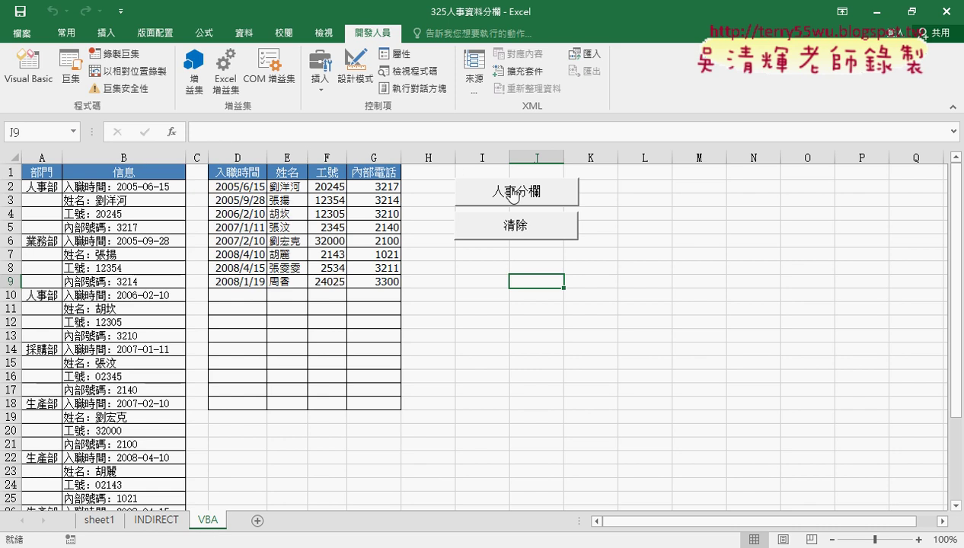
click(509, 223)
click(517, 197)
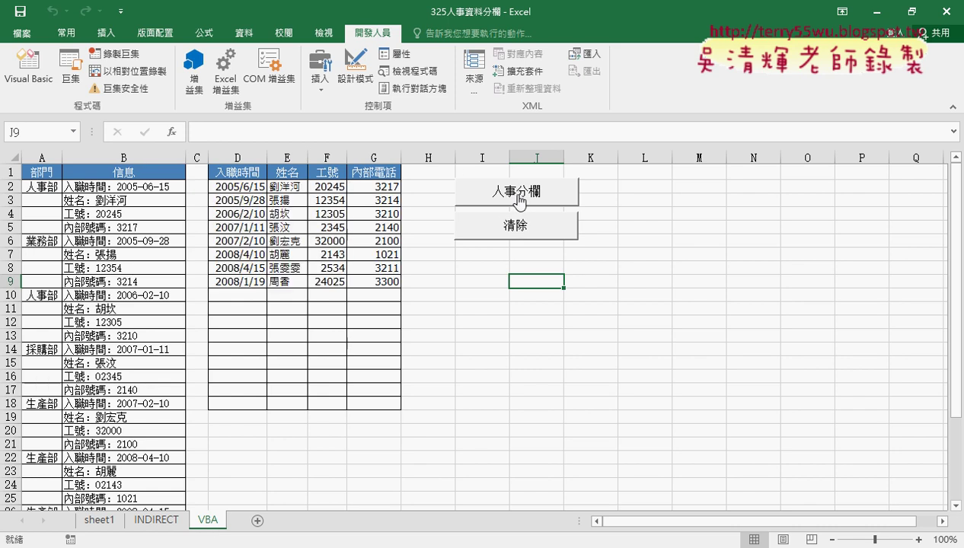